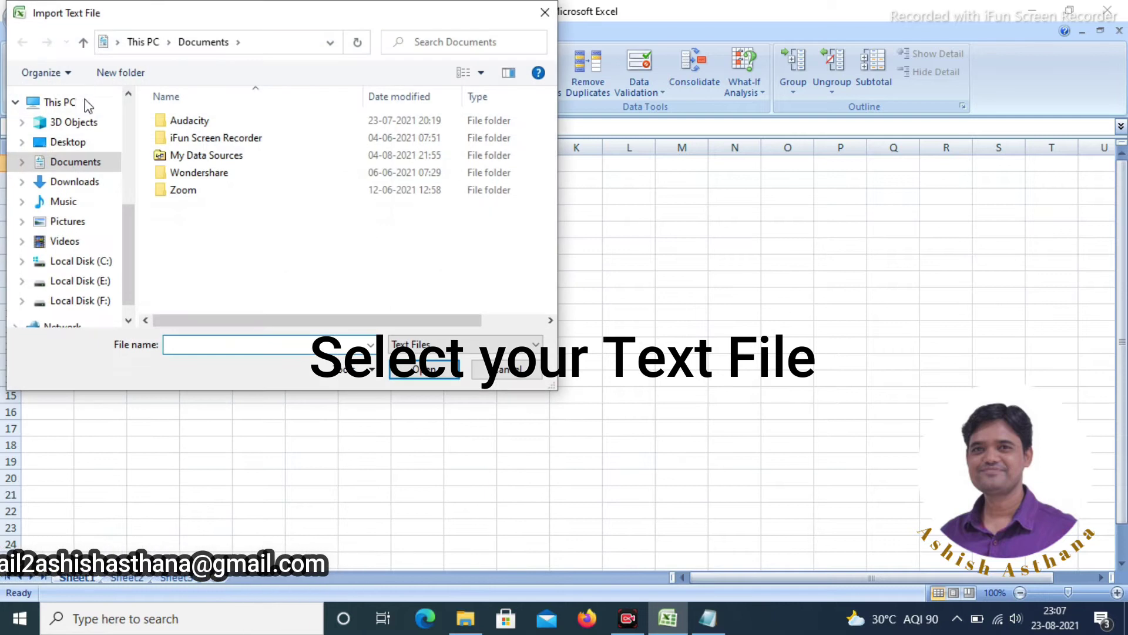
drag(127, 241, 134, 127)
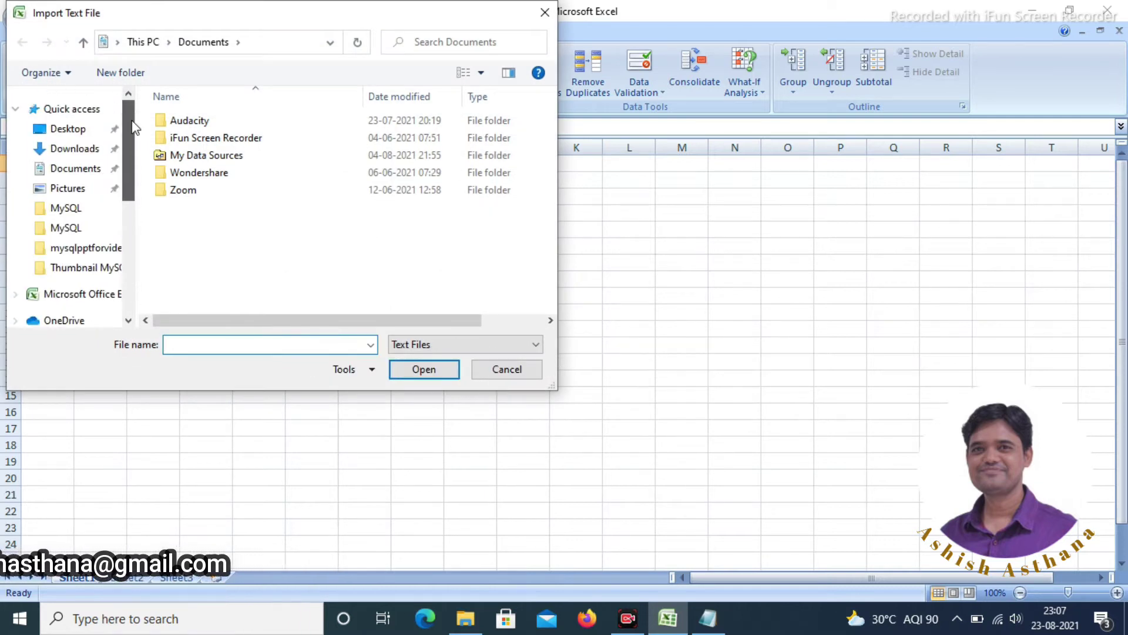
click(86, 151)
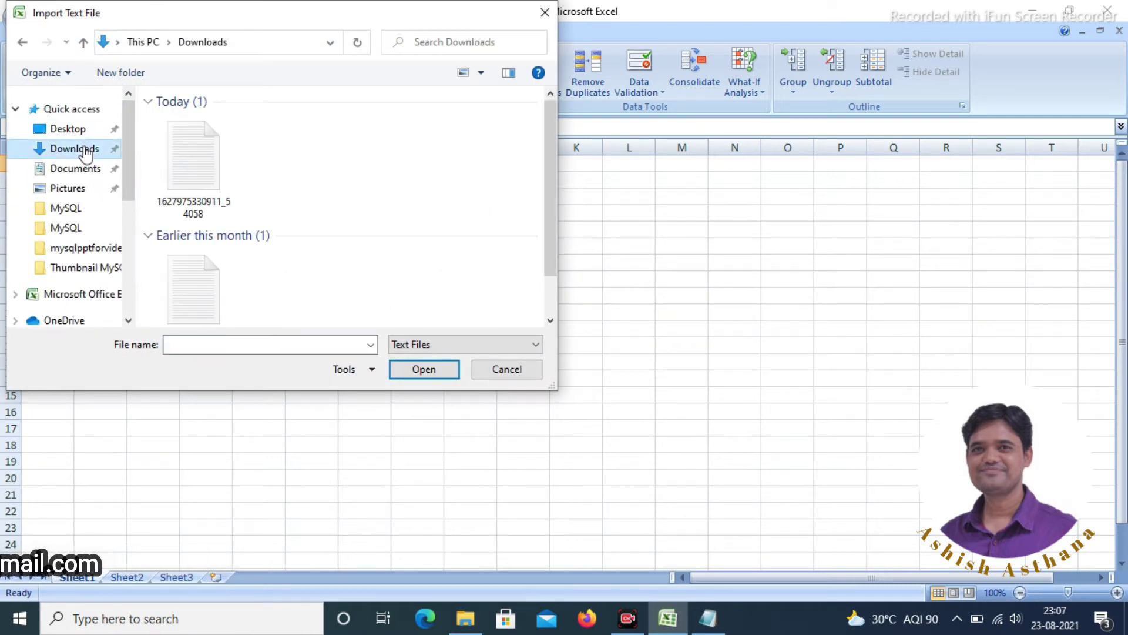
double_click(184, 164)
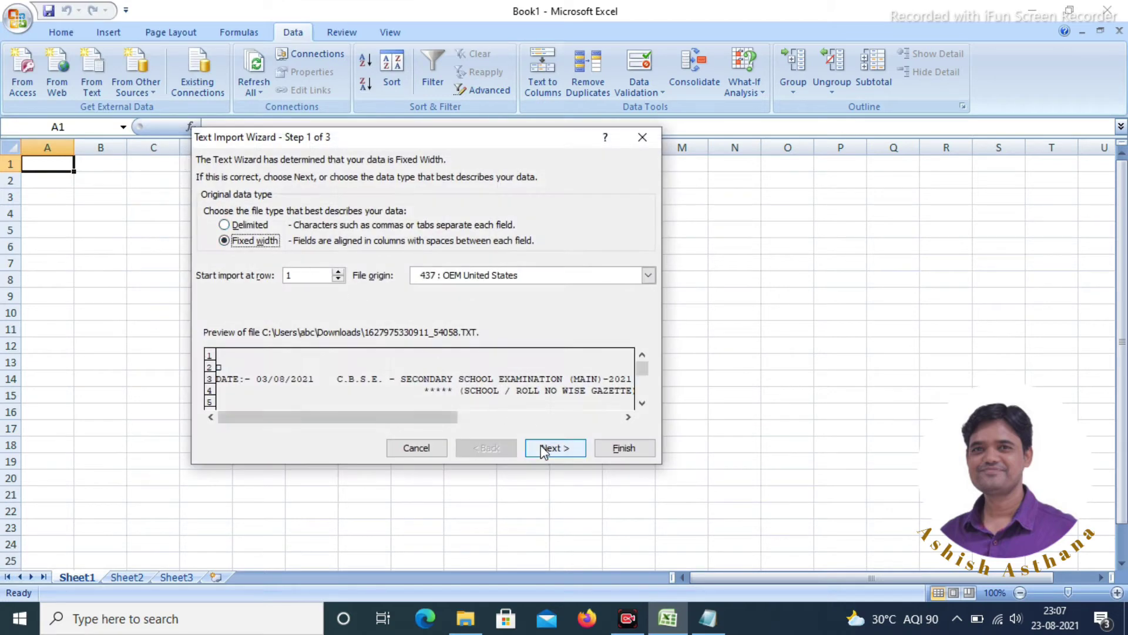
click(546, 449)
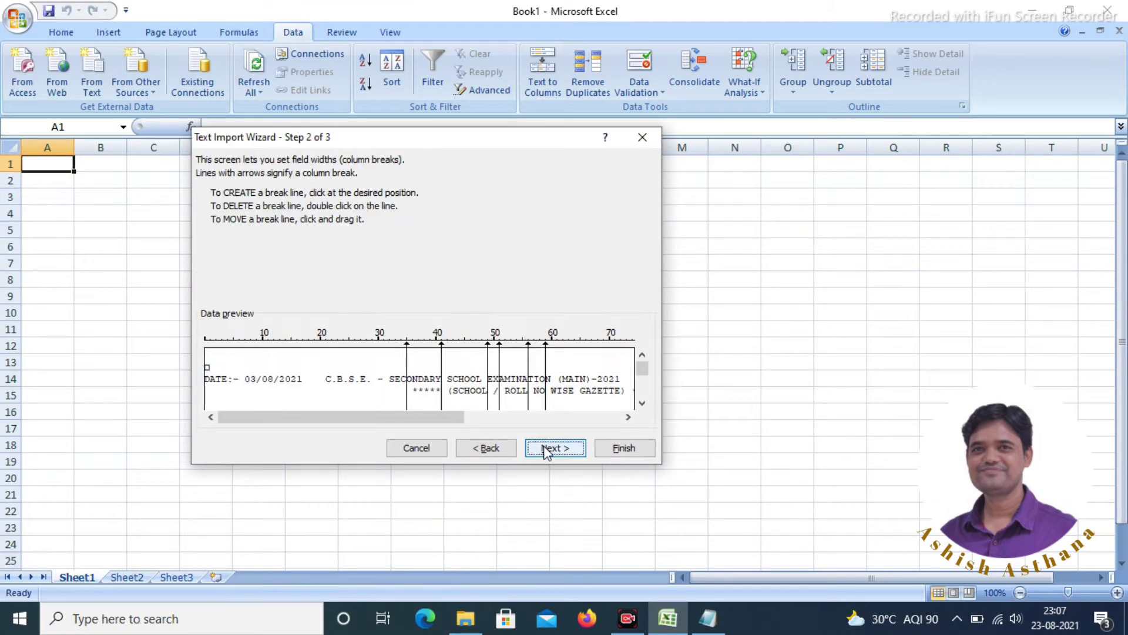
Add a column break after the gender letter at position 12 and remove the breaks between positions 35 and 59.
click(642, 403)
click(643, 403)
click(642, 403)
click(642, 404)
click(642, 403)
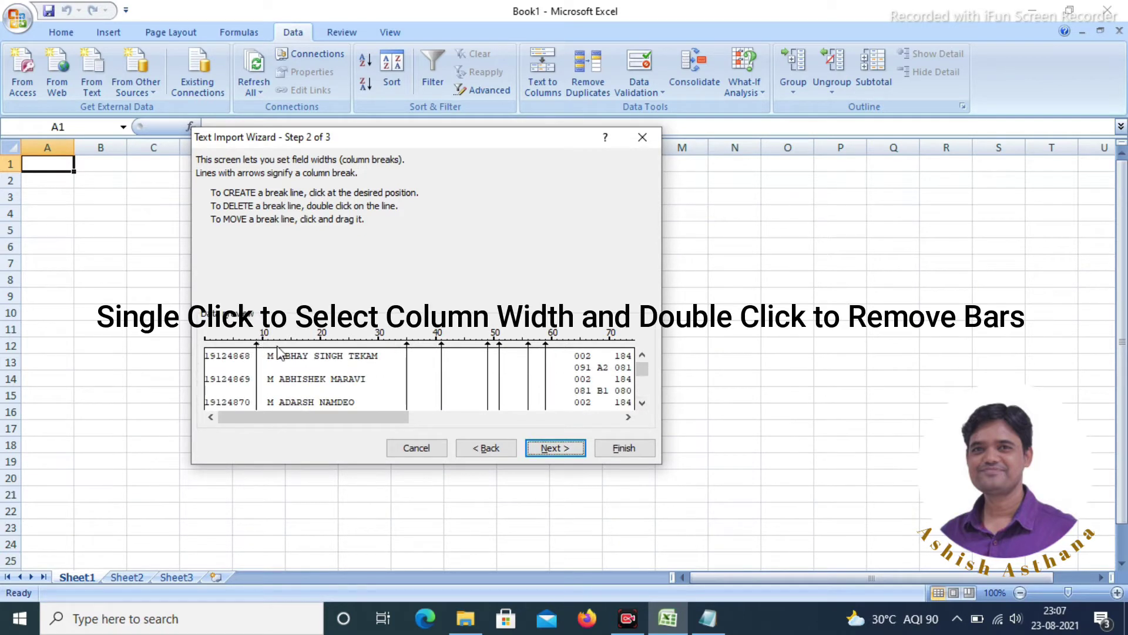
click(277, 347)
double_click(442, 380)
double_click(499, 371)
double_click(528, 378)
double_click(544, 373)
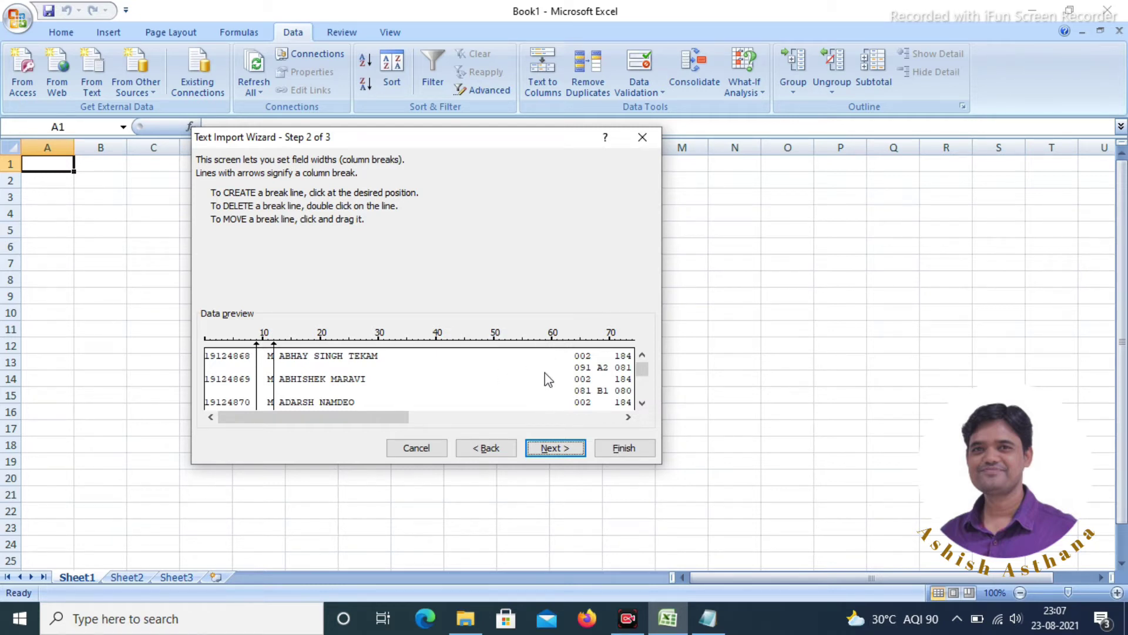
Add column breaks between the subject codes, marks and grades from position 63 to 91.
click(567, 341)
click(628, 416)
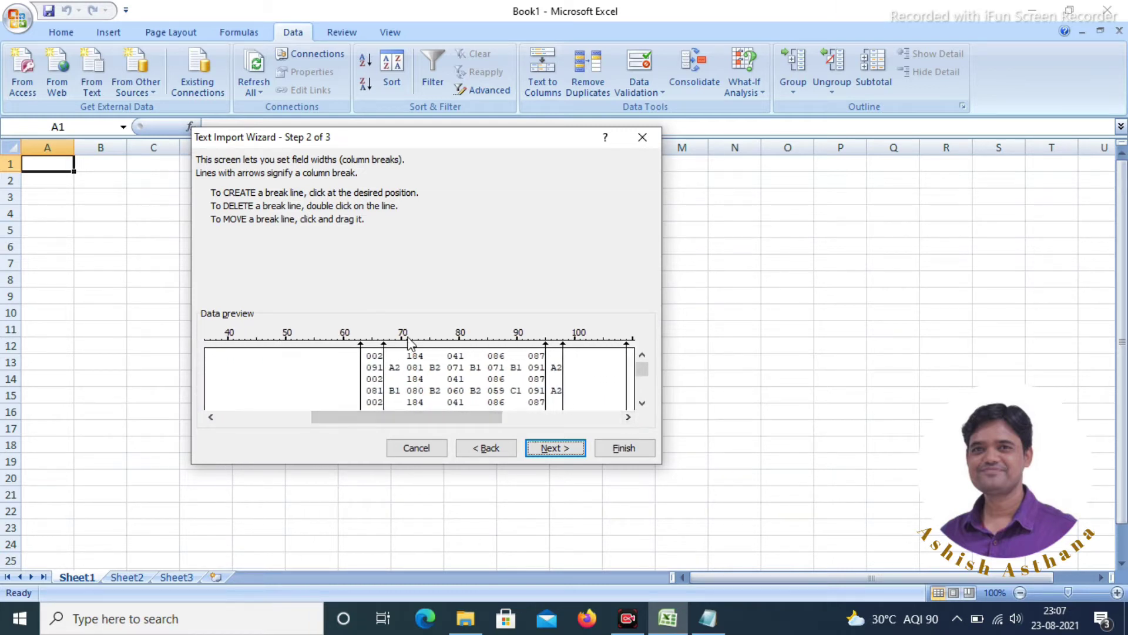
click(406, 342)
click(424, 345)
click(441, 346)
click(487, 344)
click(505, 344)
click(523, 343)
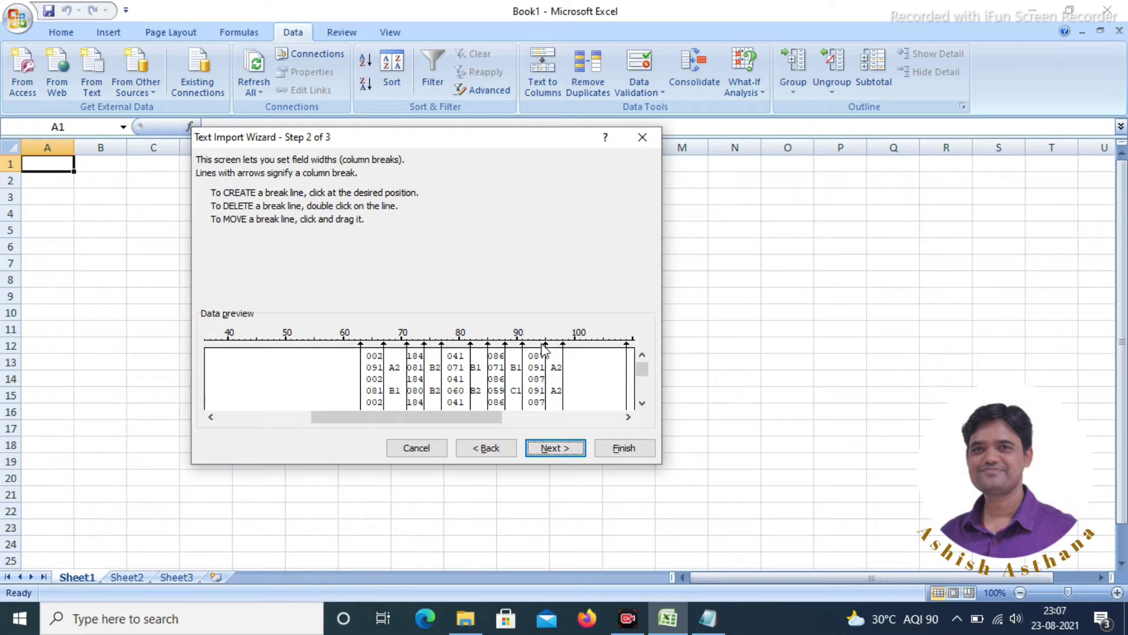
Remove the column break at position 109 and add one just after the PASS result text.
click(628, 418)
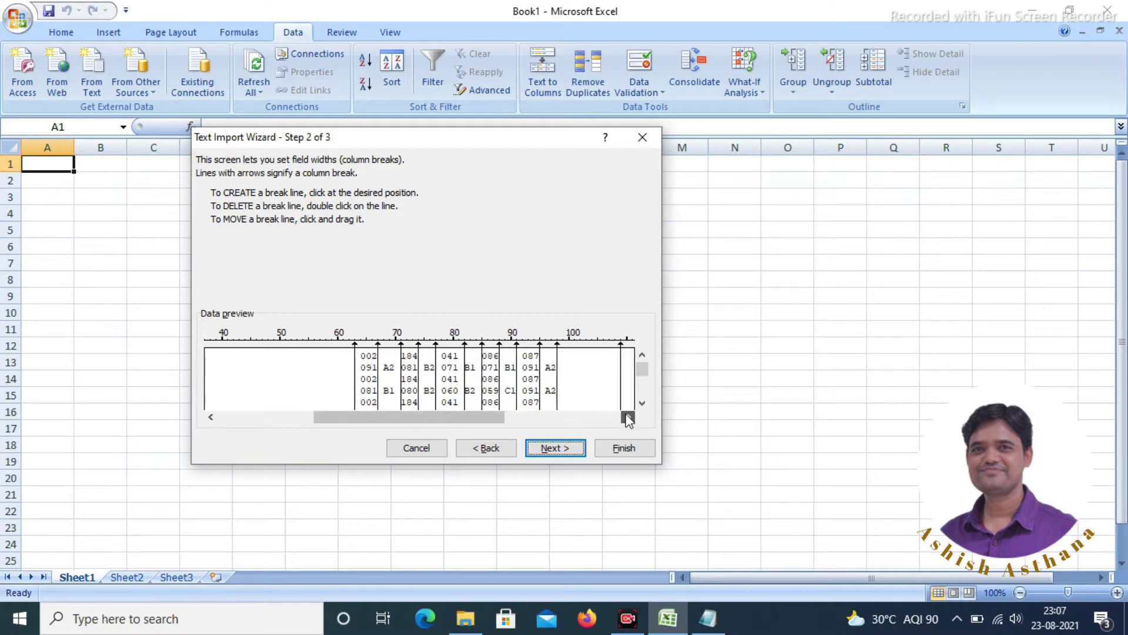
click(628, 417)
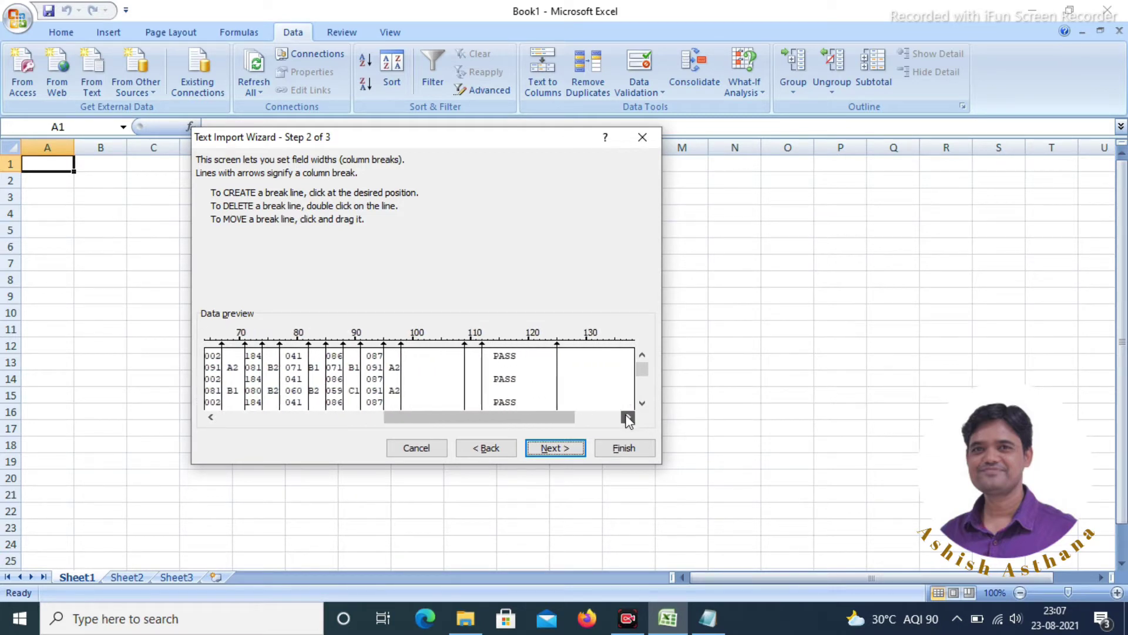
double_click(430, 381)
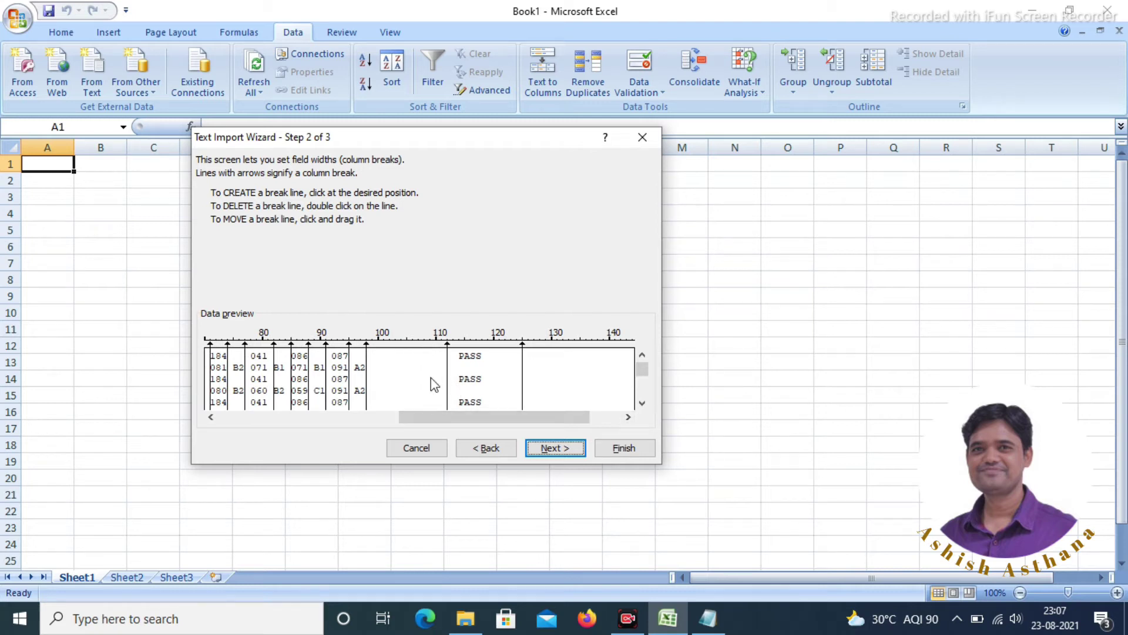
click(487, 346)
Finish the import with the General data format, placing the data in the existing worksheet at cell A1.
click(555, 448)
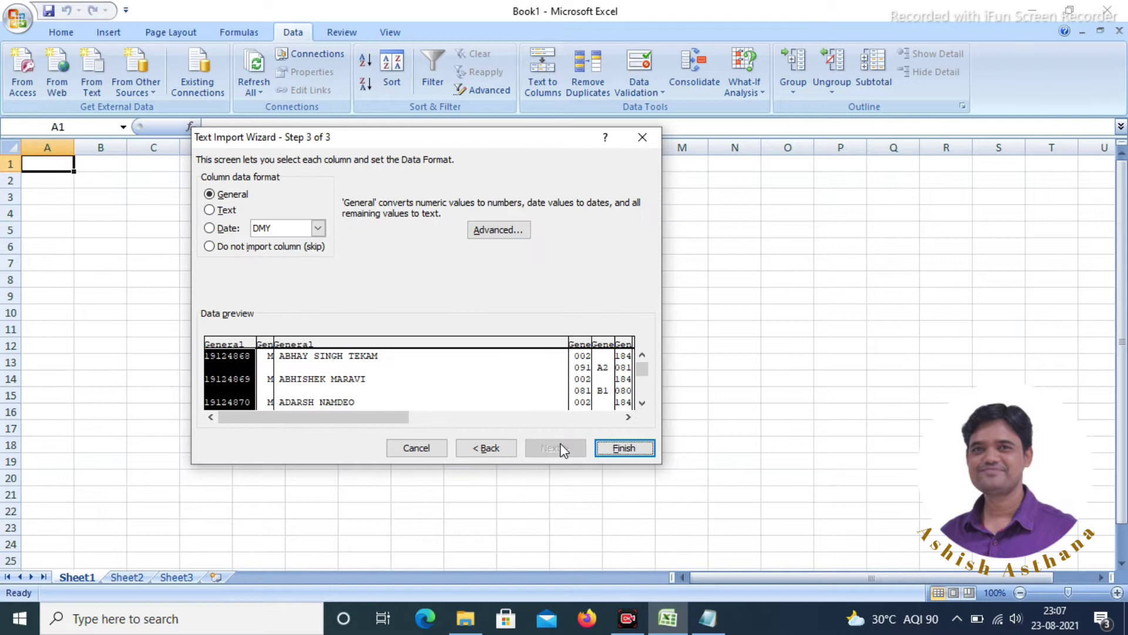
click(603, 447)
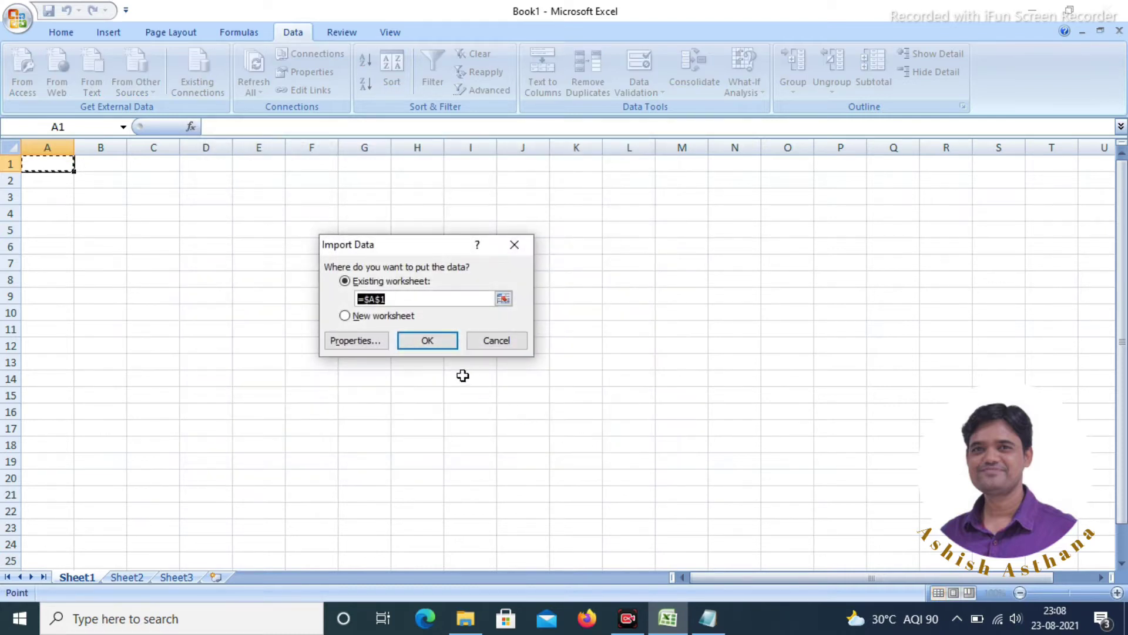
click(442, 344)
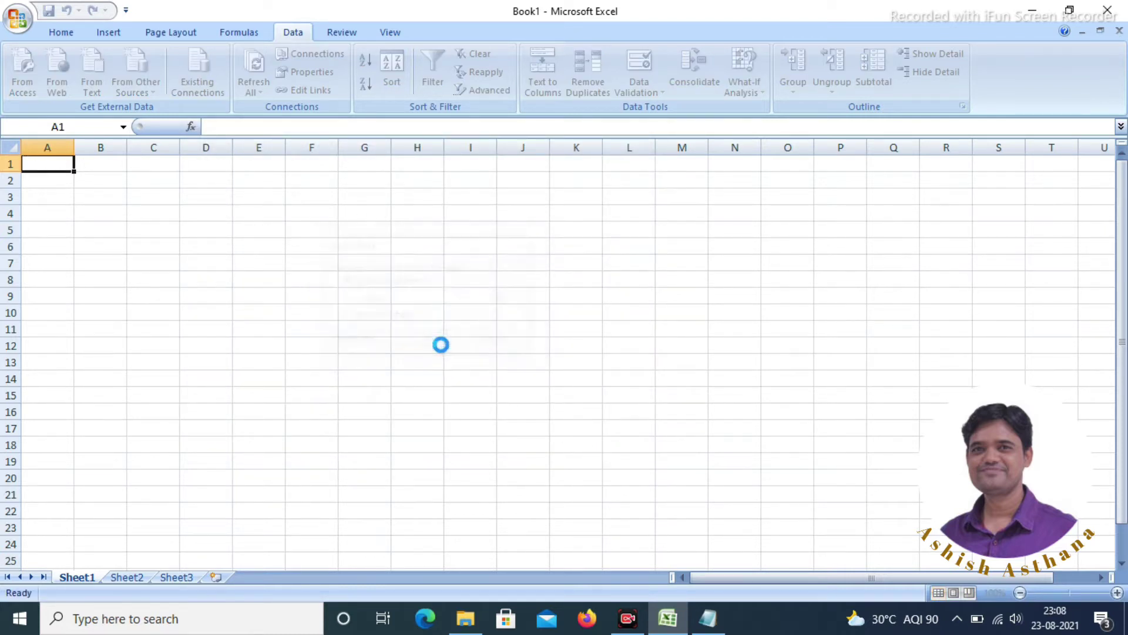
Delete the report heading in rows 1 to 13 above the first candidate.
drag(10, 164, 10, 361)
right_click(12, 360)
click(45, 425)
right_click(12, 343)
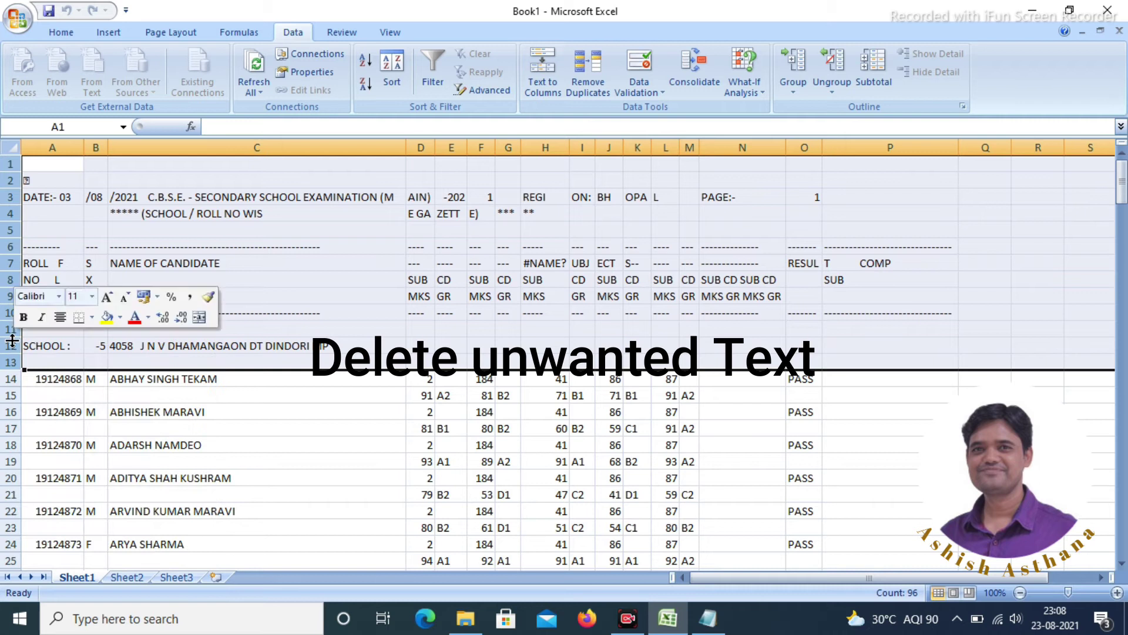
click(47, 445)
Delete the repeated page 2 heading in rows 49 to 59.
scroll(49, 437, down, 18)
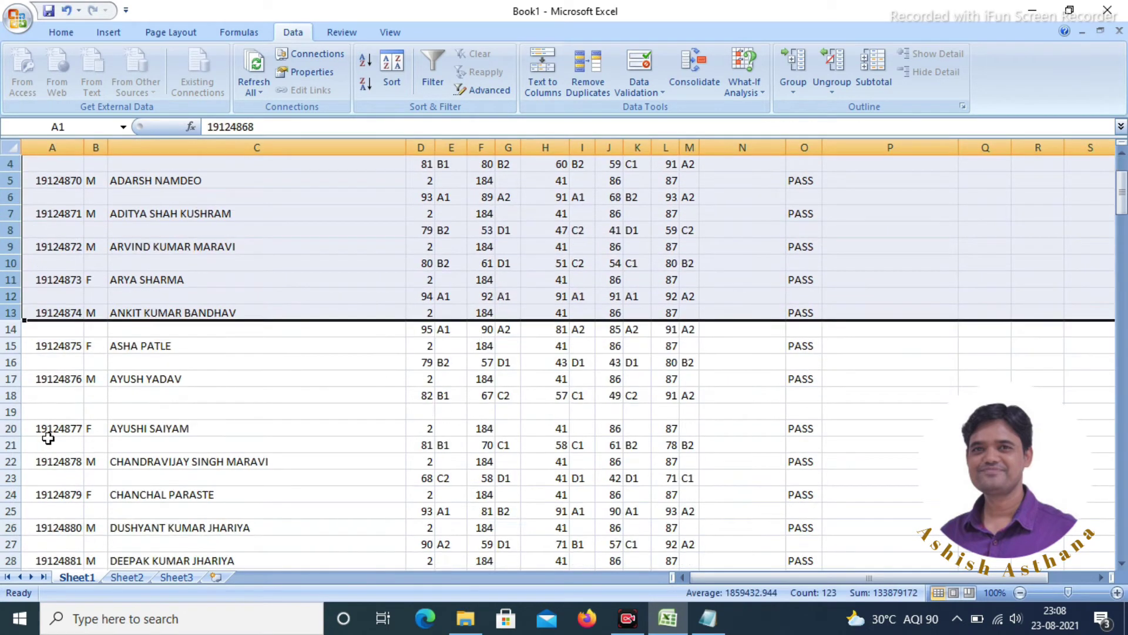
scroll(50, 430, up, 4)
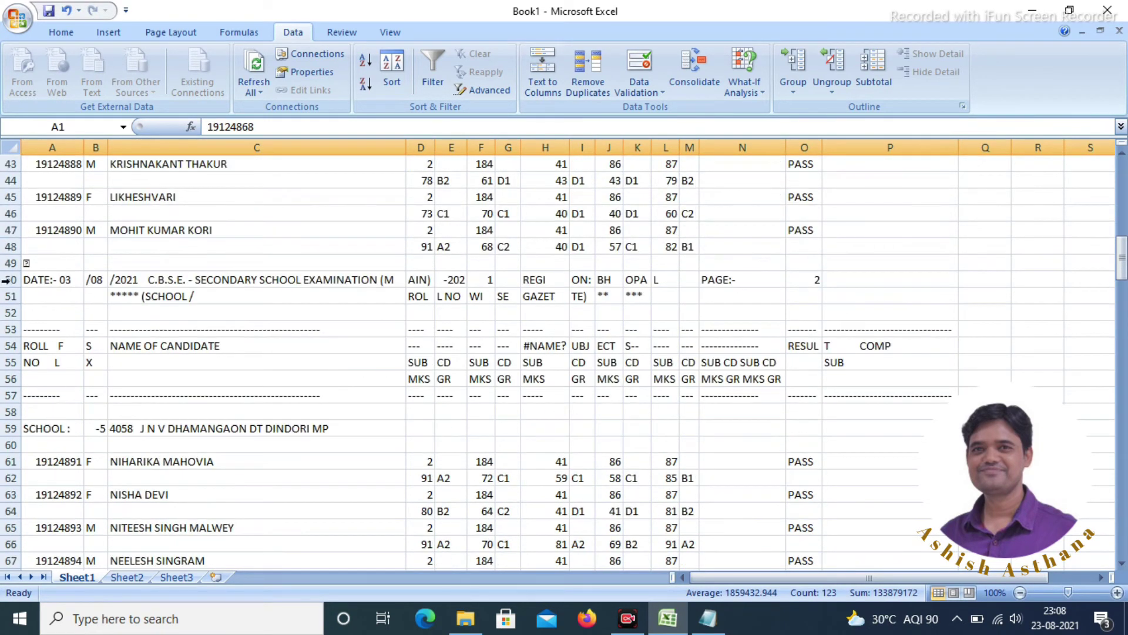
drag(10, 263, 13, 433)
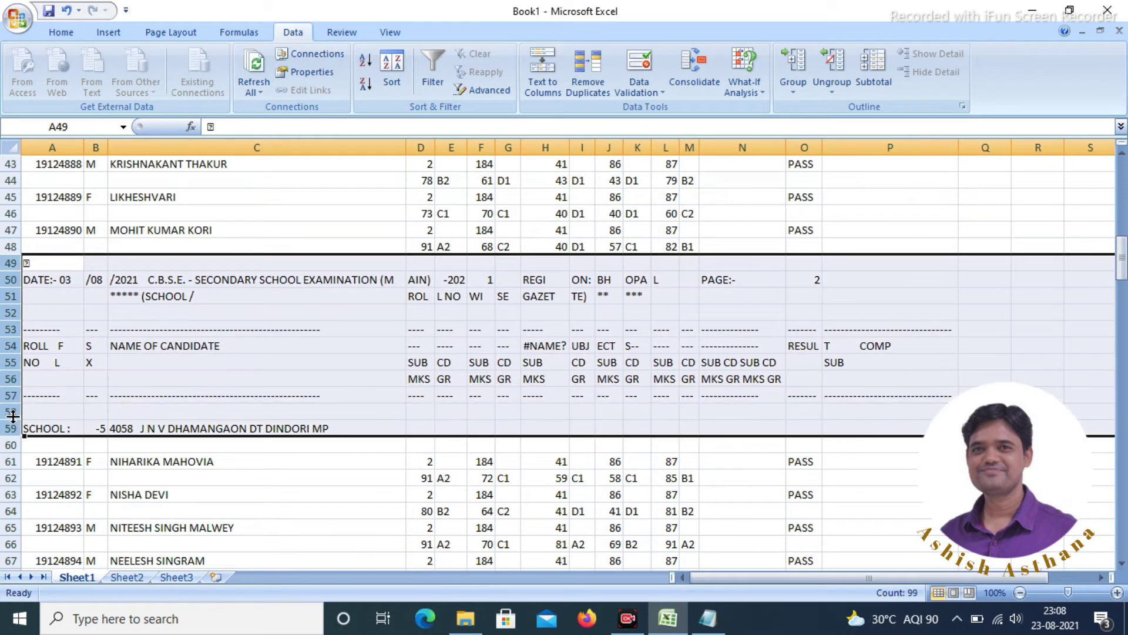
right_click(13, 418)
click(47, 310)
Delete the repeated page 3 heading in rows 98 to 108.
scroll(106, 436, down, 13)
scroll(106, 436, down, 2)
drag(12, 329, 13, 493)
right_click(14, 485)
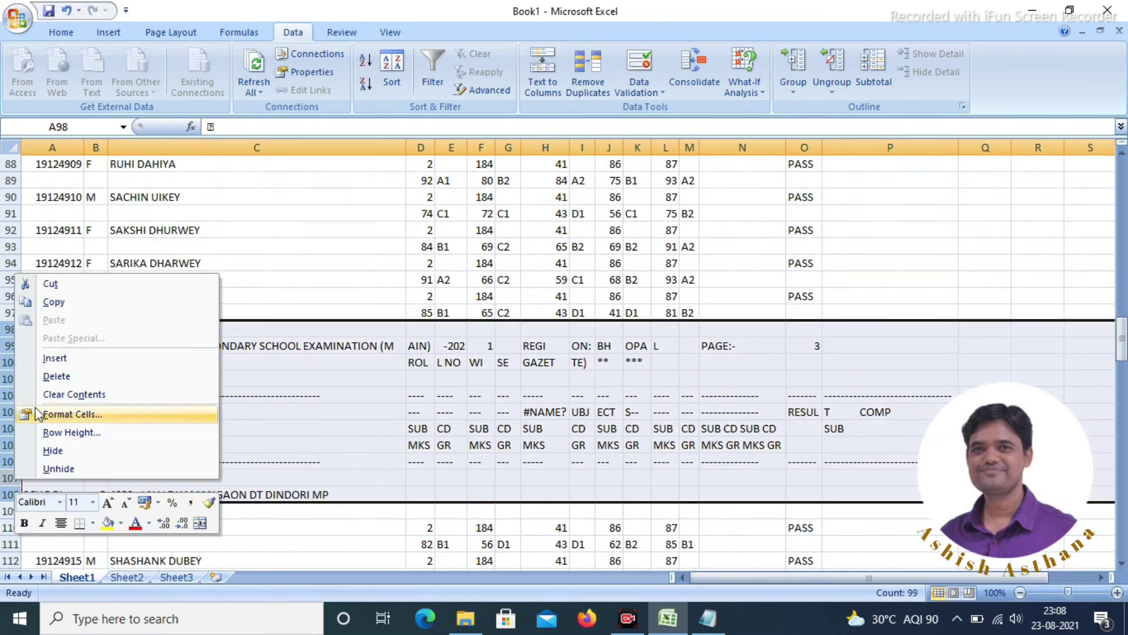
click(53, 376)
Delete the repeated page 4 heading in rows 148 to 158.
scroll(67, 398, down, 16)
mouse_move(13, 353)
mouse_down()
mouse_move(13, 417)
mouse_move(13, 346)
mouse_up()
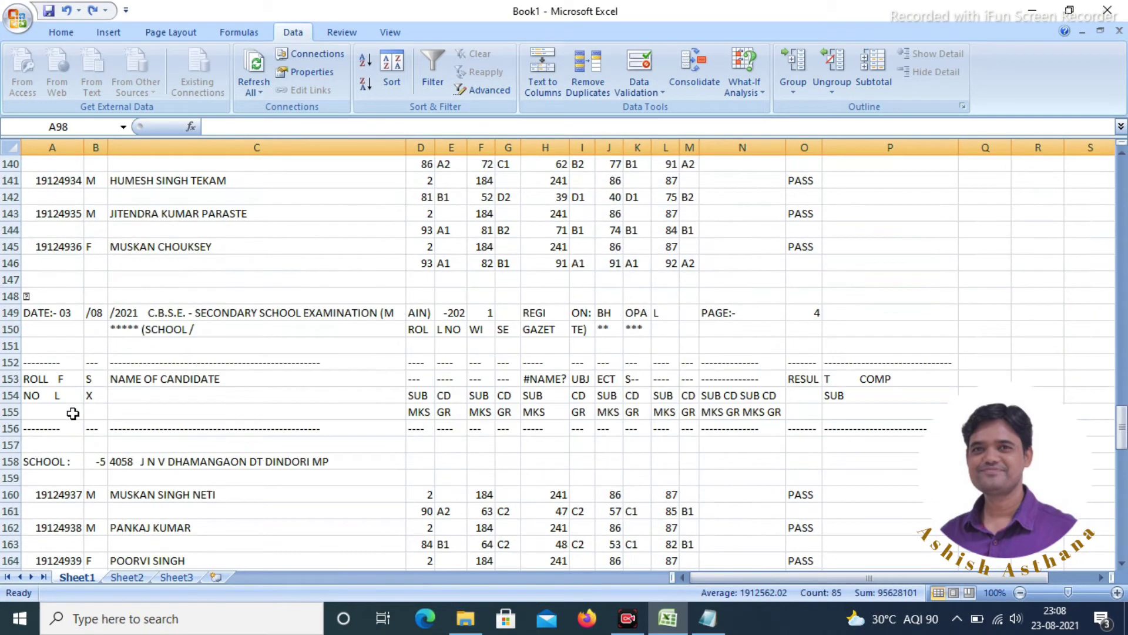
drag(13, 296, 13, 461)
right_click(15, 423)
click(59, 327)
Delete the remaining unwanted rows further down in the imported data.
scroll(53, 333, down, 8)
right_click(15, 330)
click(54, 435)
Delete the entire rows that have blank cells in columns D, F, H, J and L, selecting them with Go To Special Blanks.
drag(1123, 475, 1127, 210)
scroll(421, 235, up, 3)
click(421, 145)
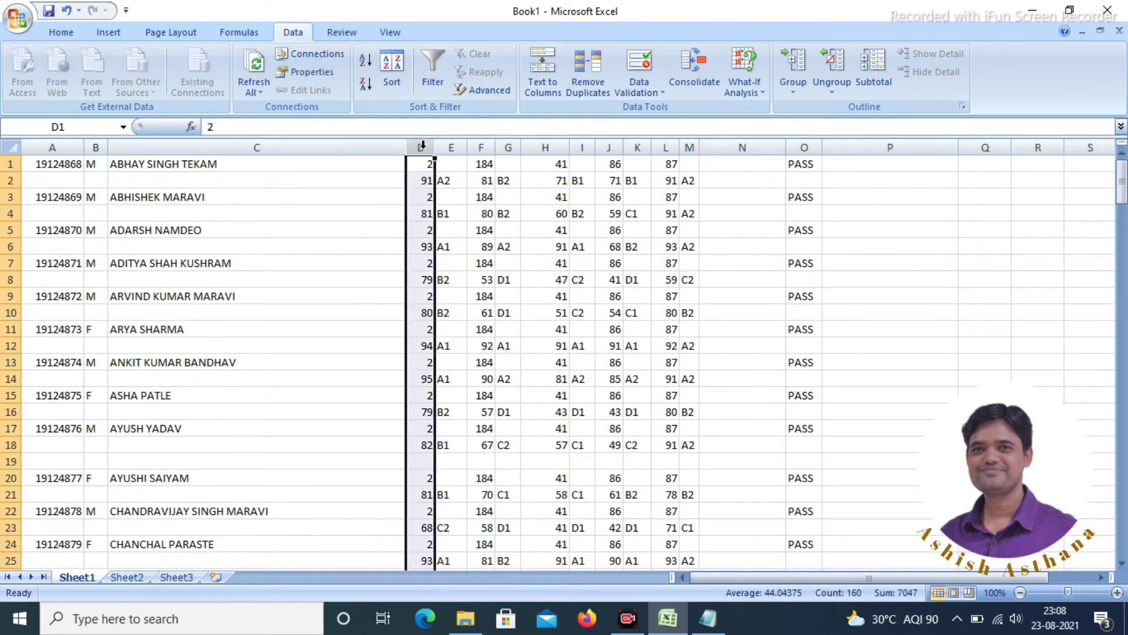
ctrl+click(481, 146)
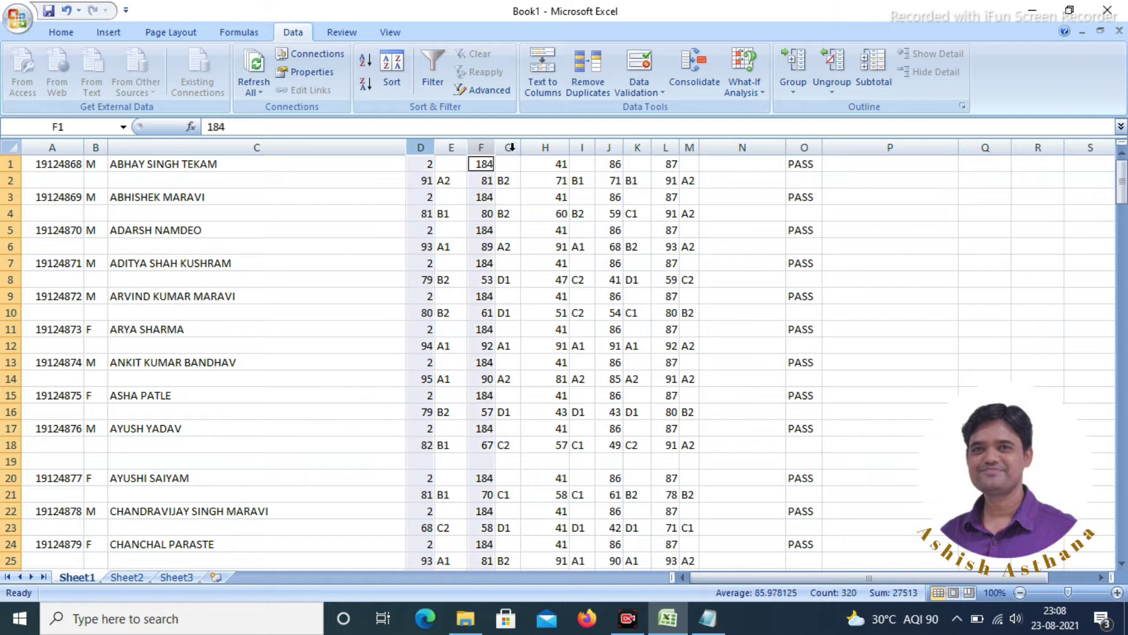
ctrl+click(549, 145)
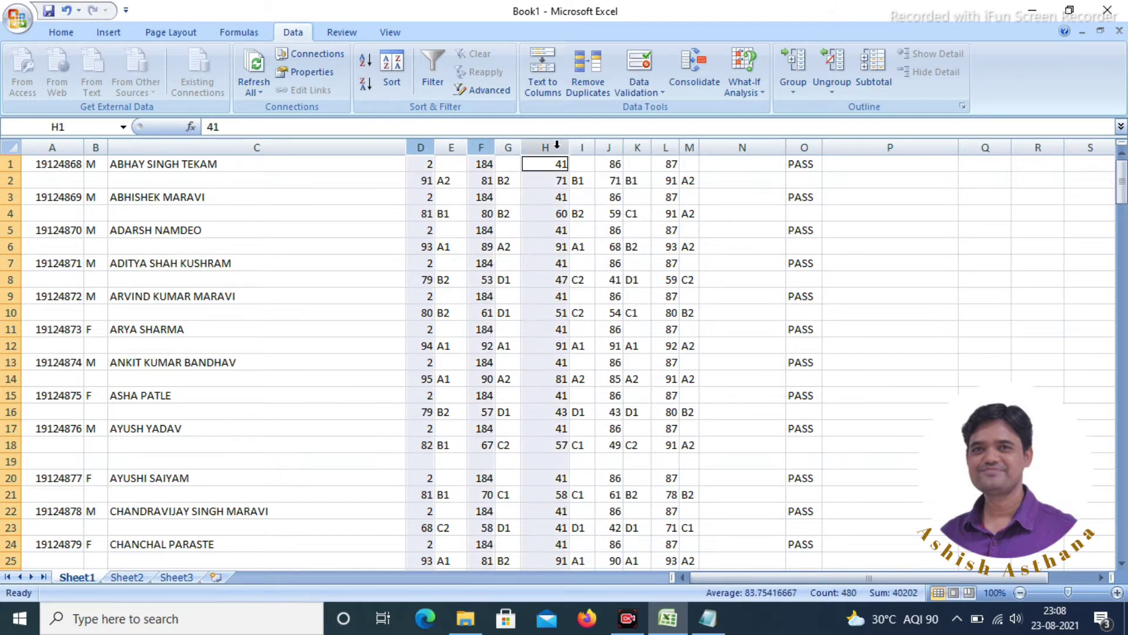
ctrl+click(610, 147)
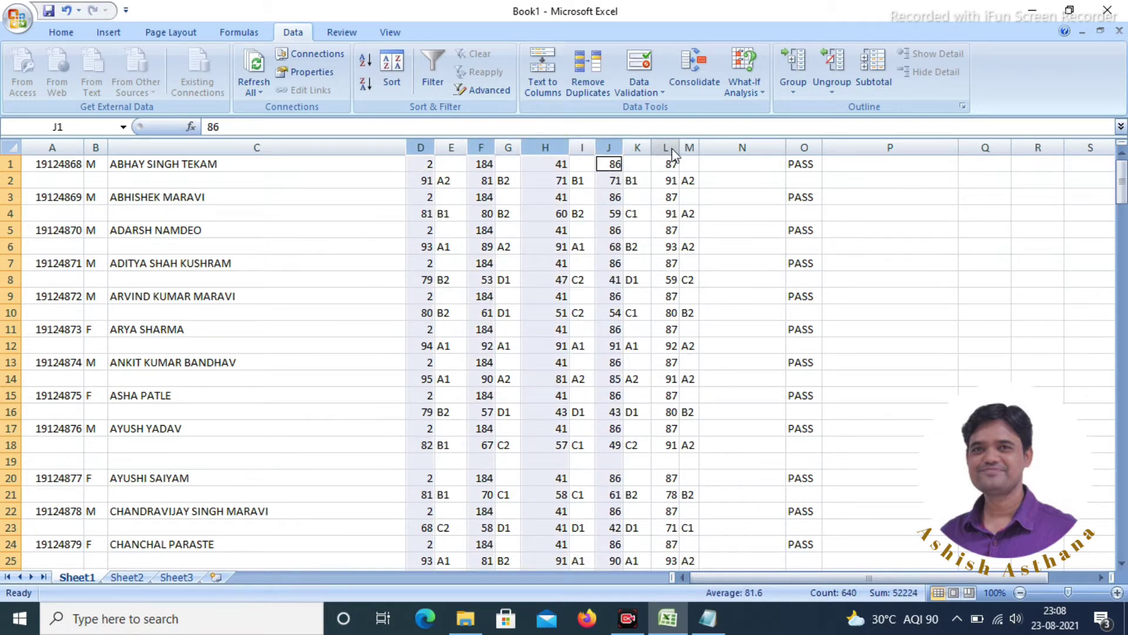
ctrl+click(671, 146)
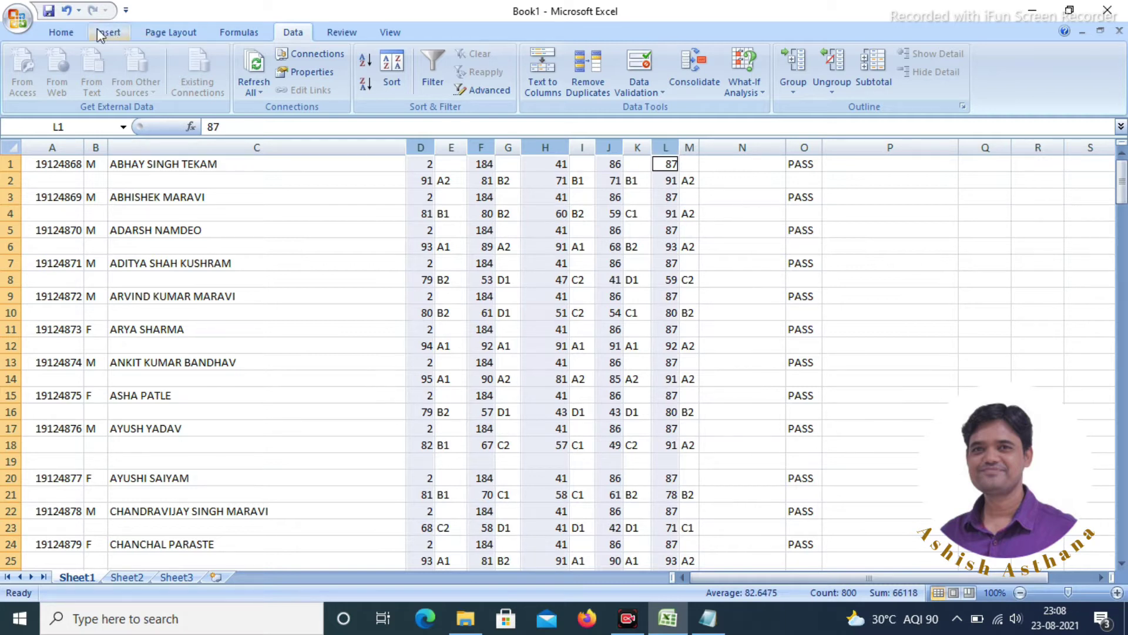
click(65, 34)
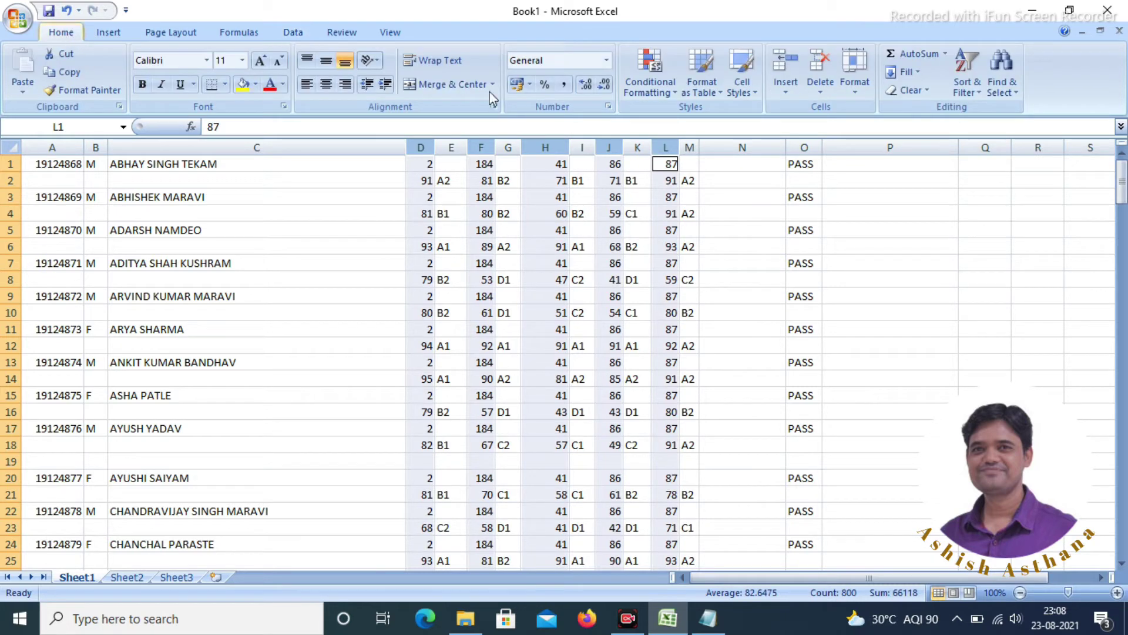
click(1006, 90)
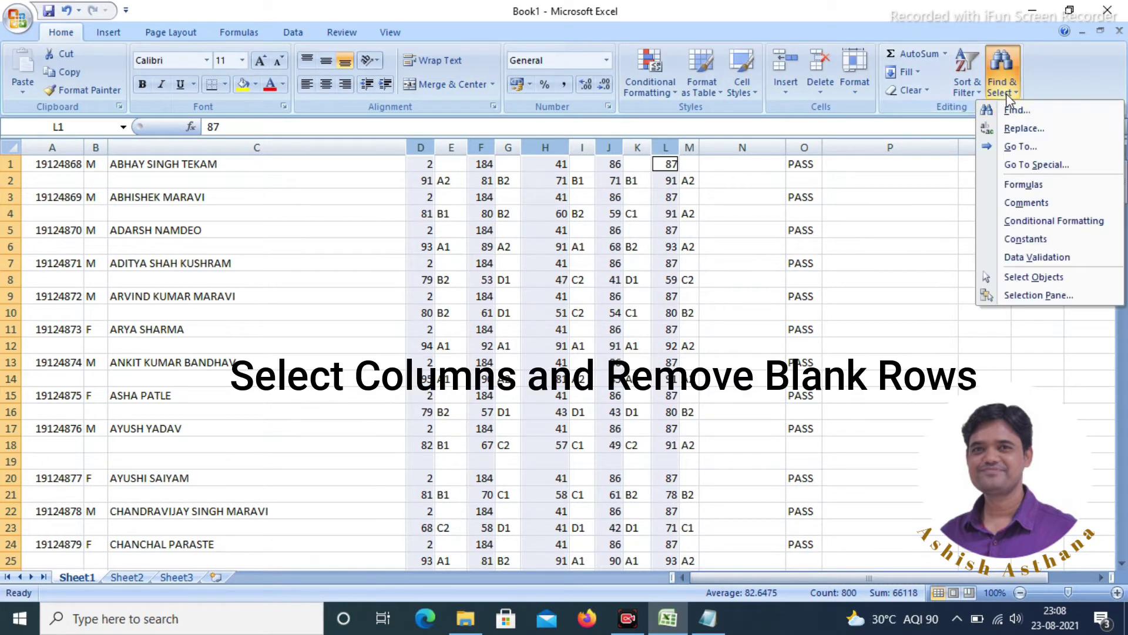
click(1024, 166)
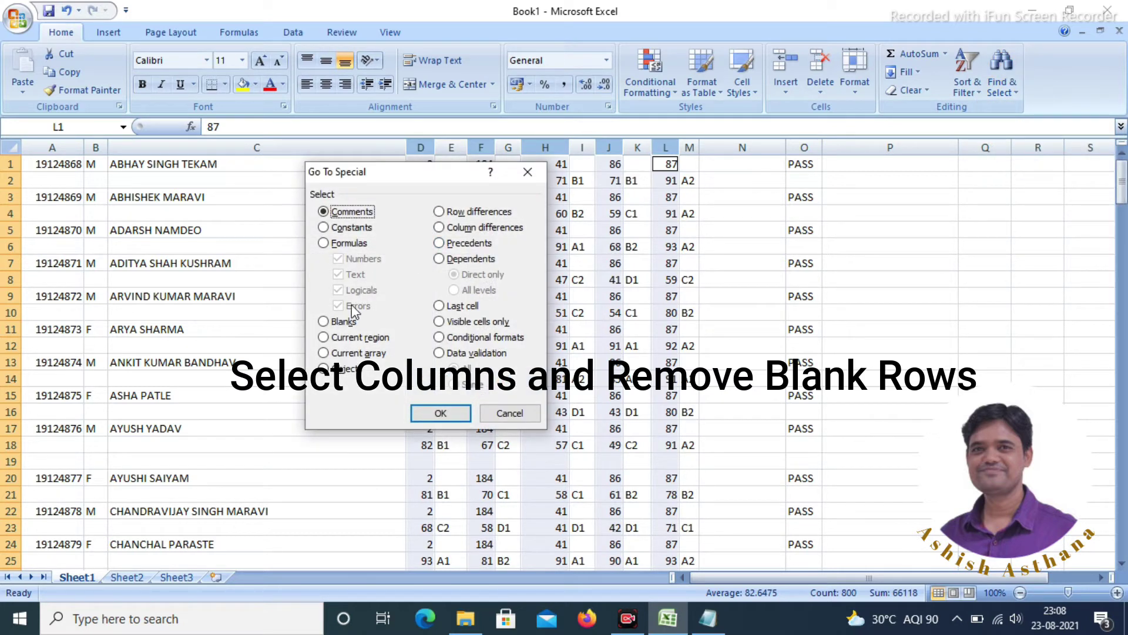
click(344, 323)
click(440, 413)
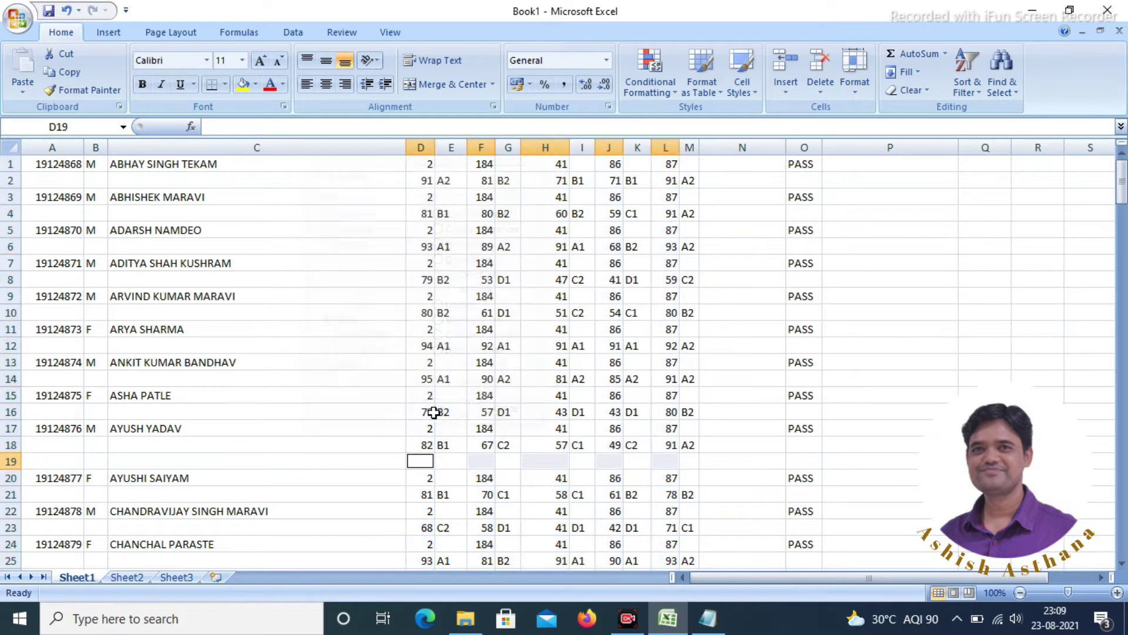
right_click(556, 462)
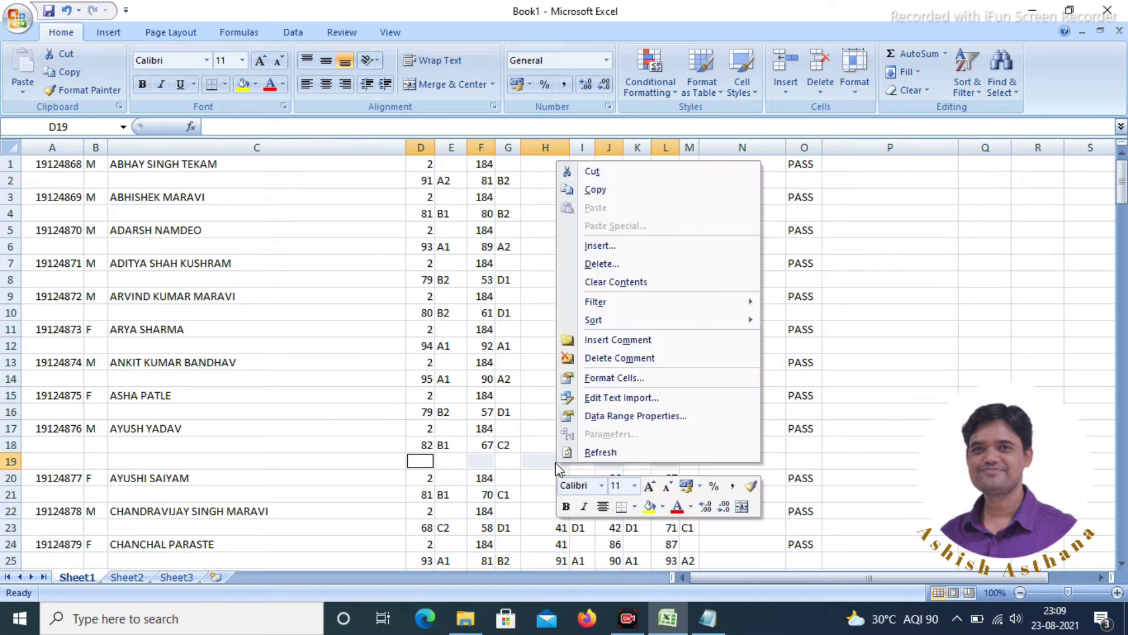
click(607, 266)
click(586, 266)
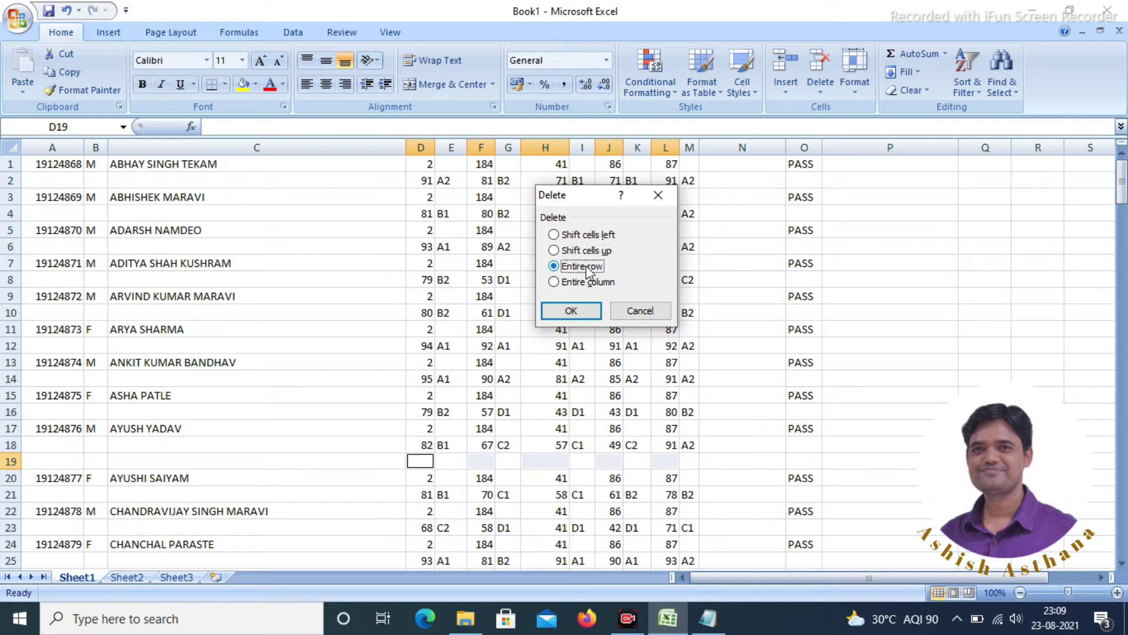
click(570, 311)
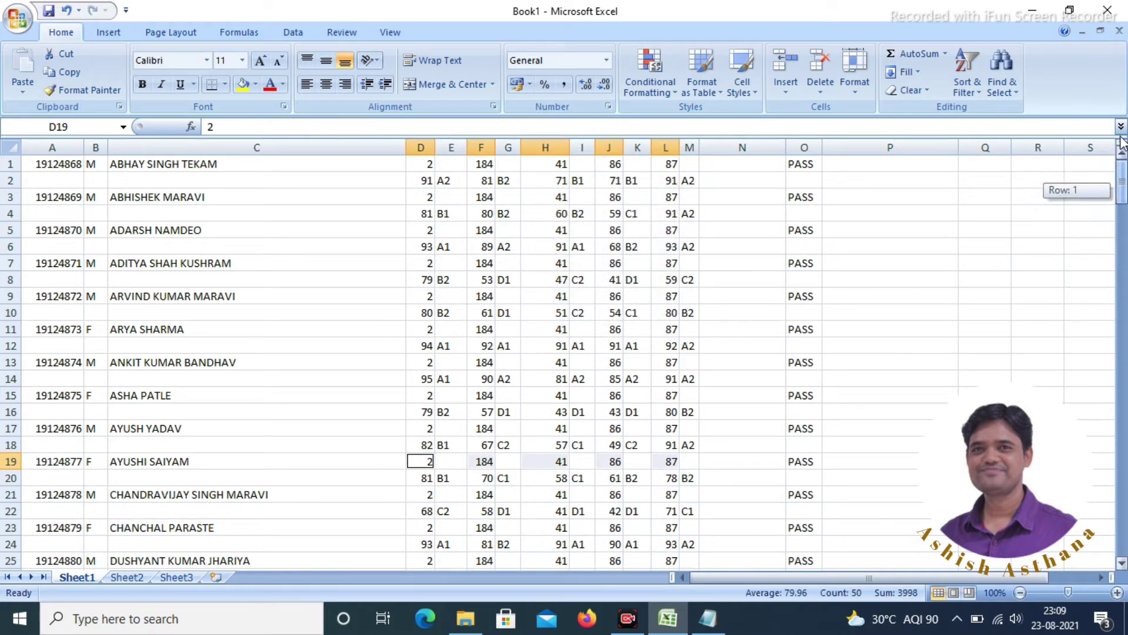
click(1047, 199)
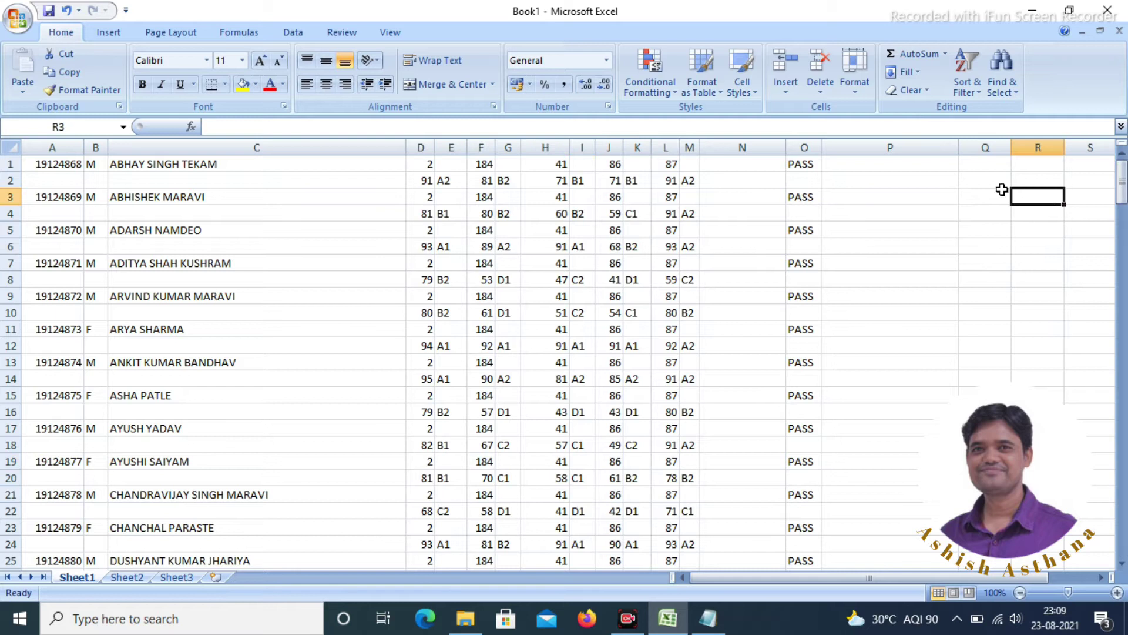
Insert a new column before column E, between the first subject's marks and grades.
click(457, 150)
right_click(459, 152)
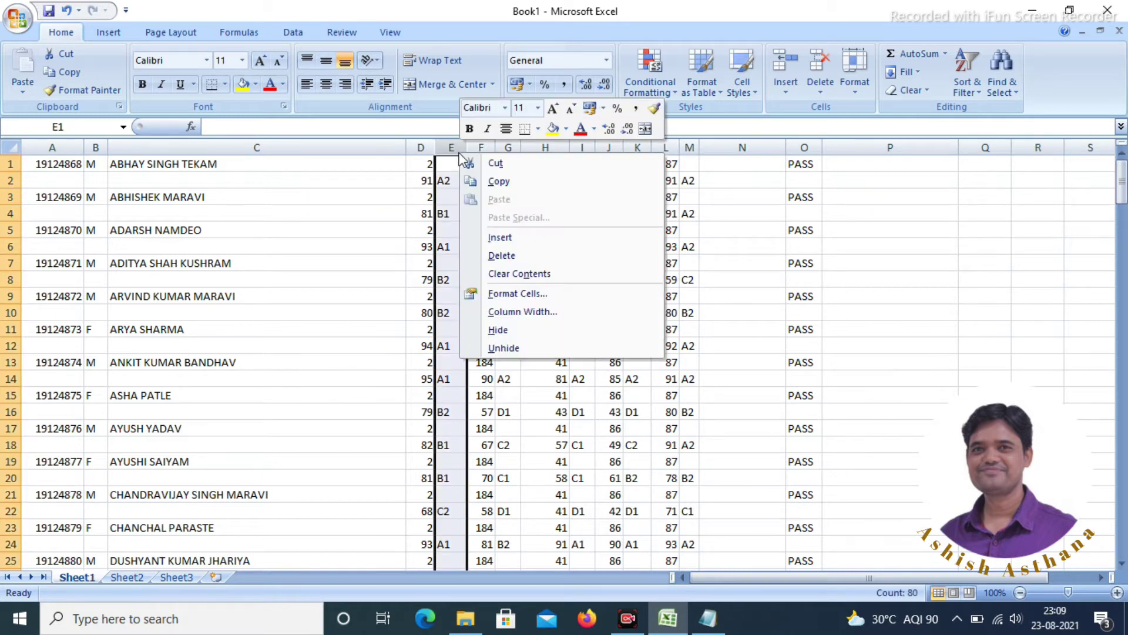
click(500, 238)
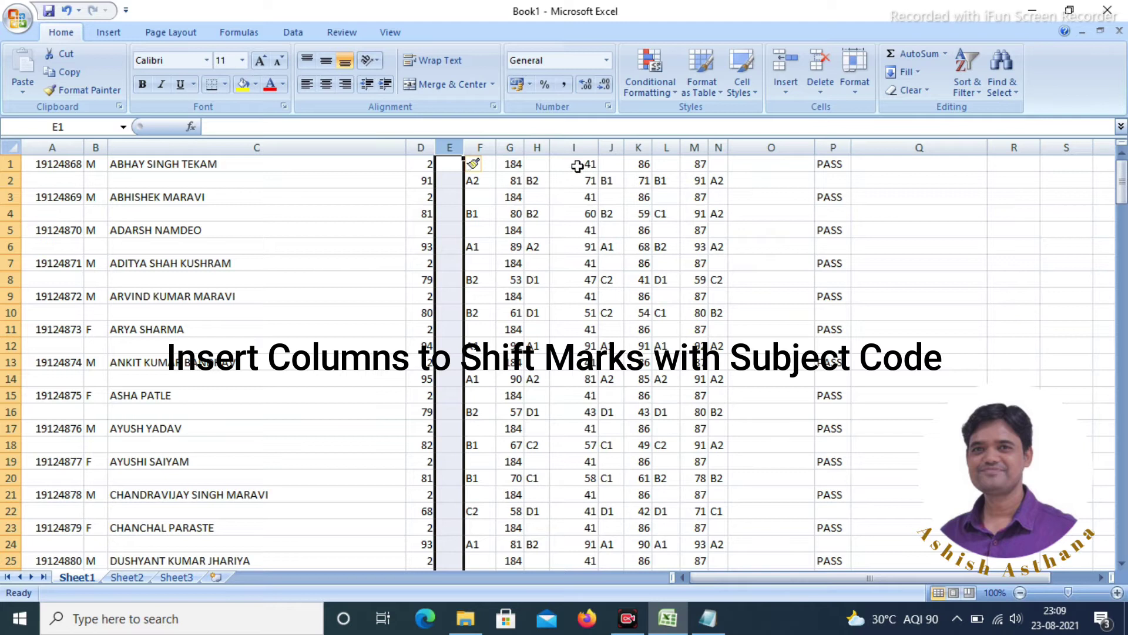
Insert a blank column before each remaining grade column, creating empty columns H, K, N and Q.
click(543, 153)
right_click(544, 152)
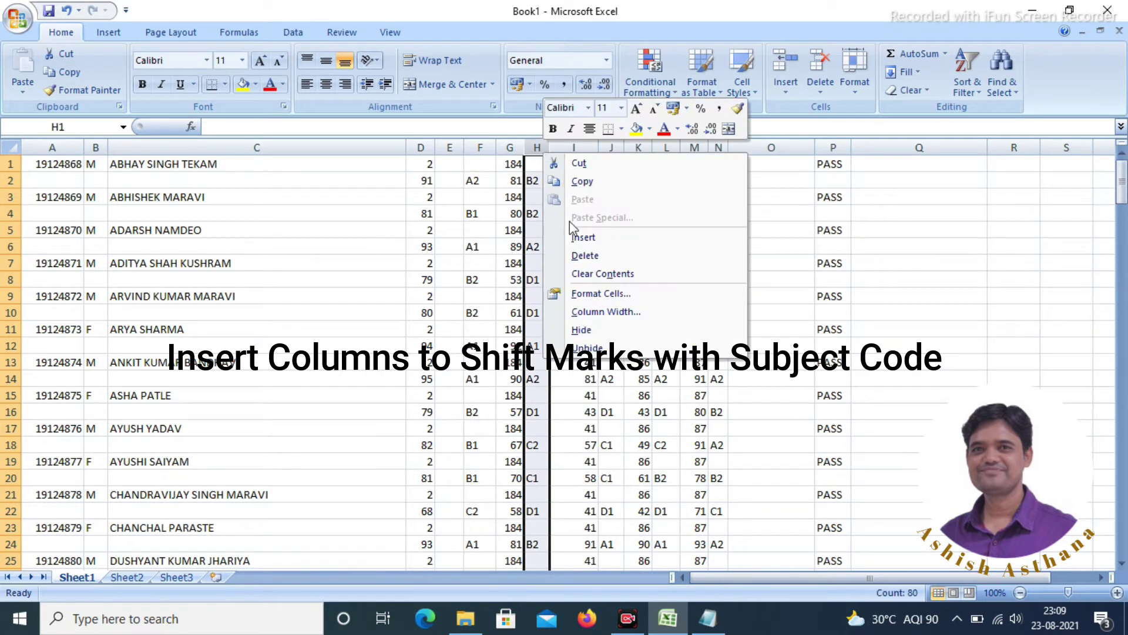
click(576, 238)
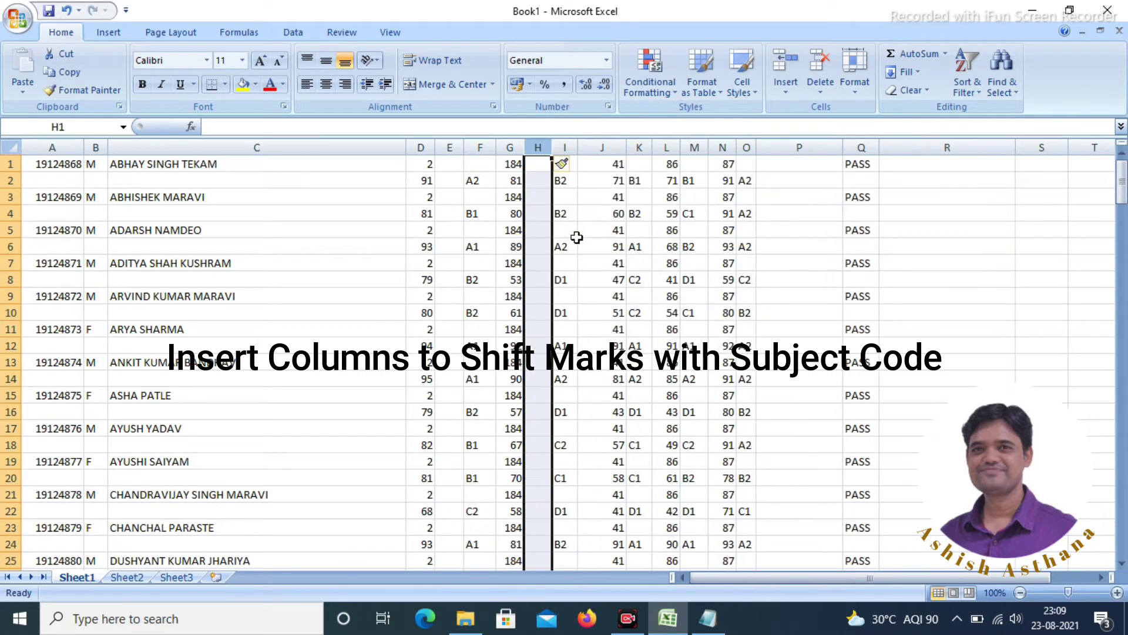
click(637, 148)
right_click(638, 149)
click(670, 237)
click(742, 148)
right_click(742, 148)
click(774, 237)
click(826, 148)
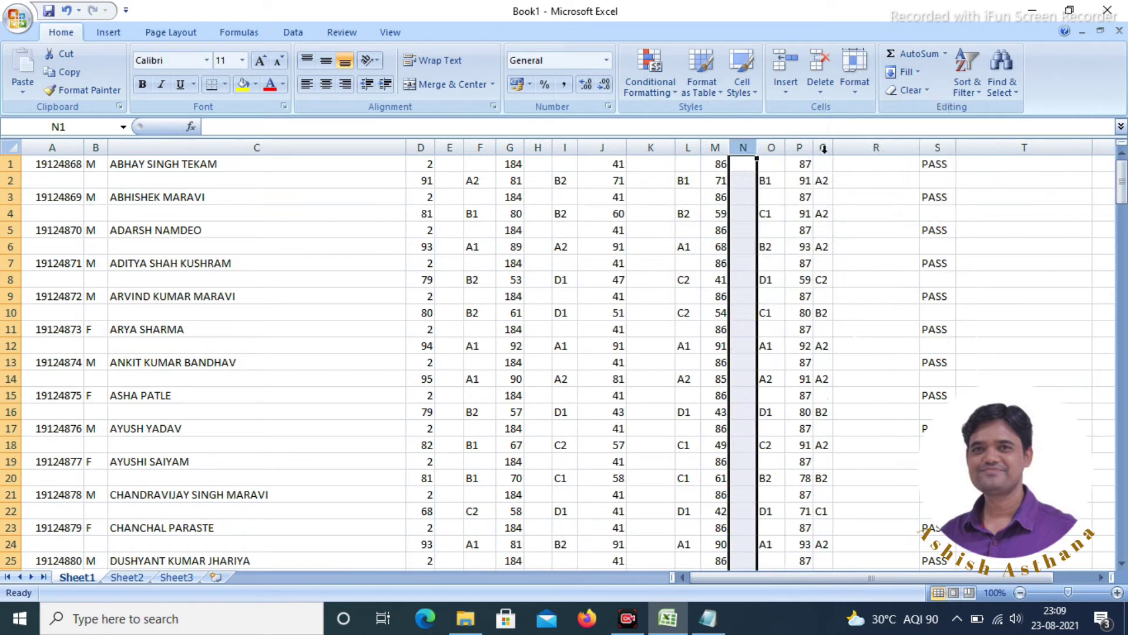
right_click(827, 148)
click(859, 236)
Enter the formula =if(iseven(row(d2),d2,"") in cell E1.
click(457, 166)
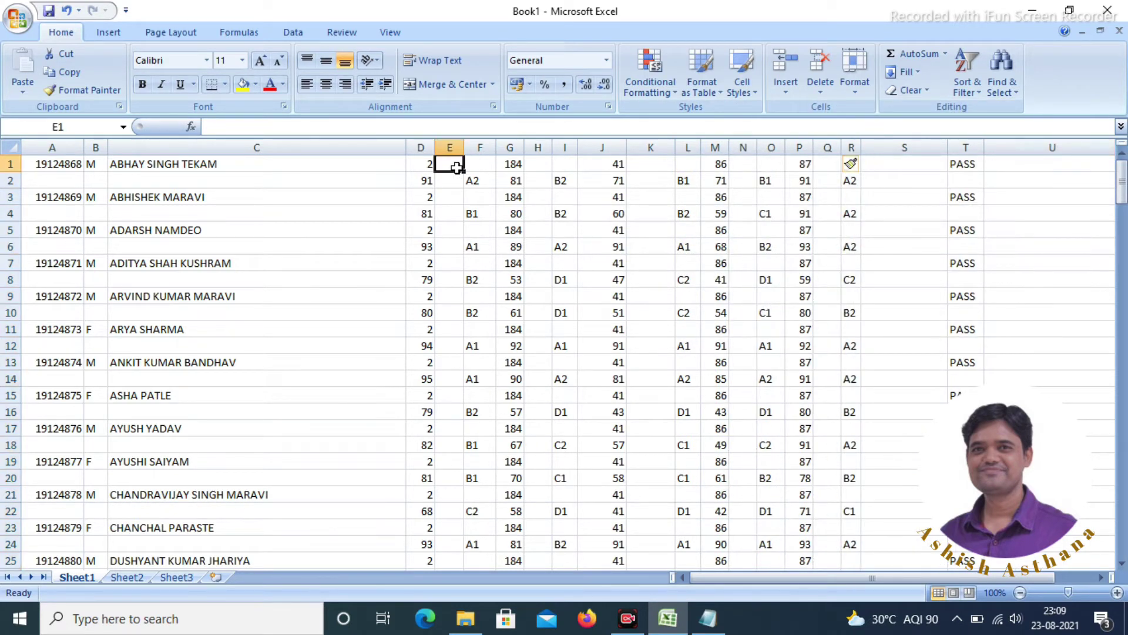
text(=)
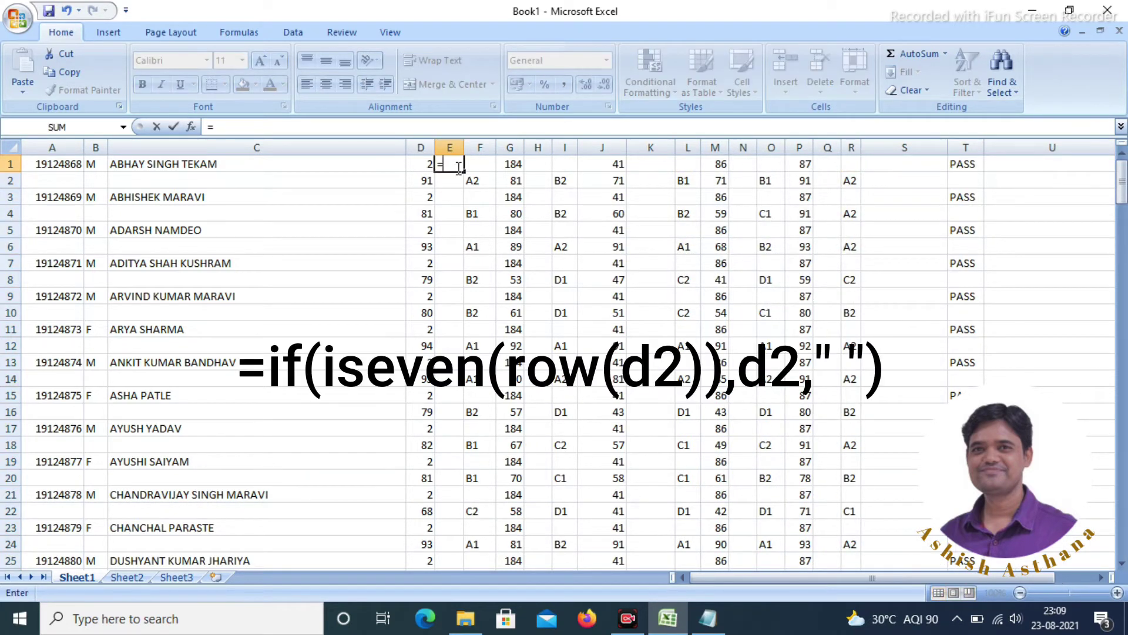
text(if)
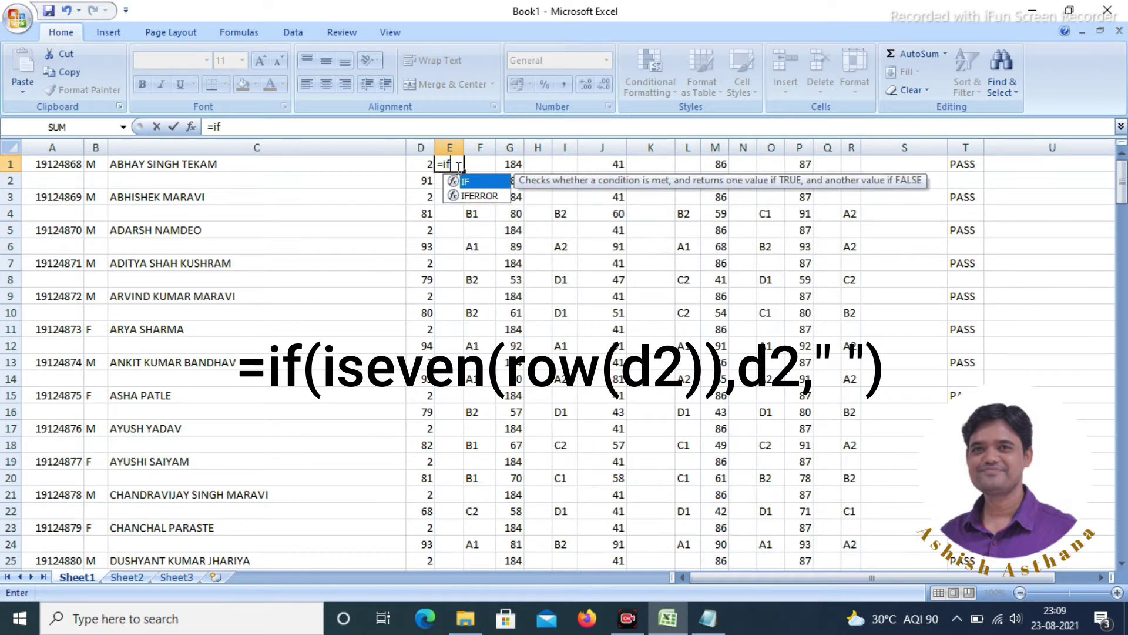
text((iseven)
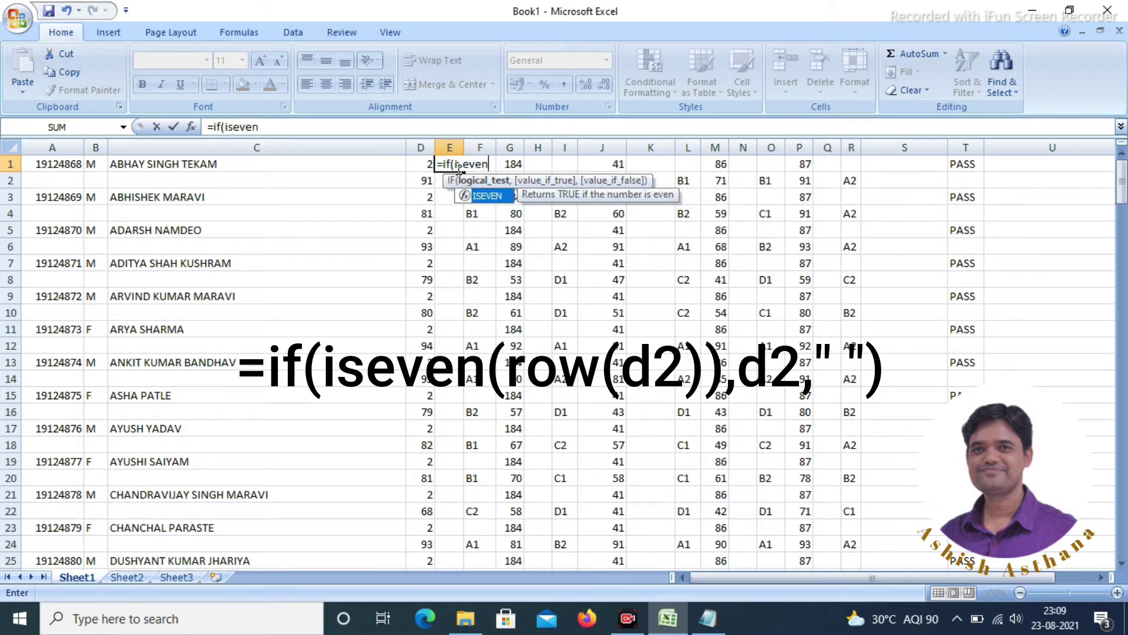
text(()
text(ro)
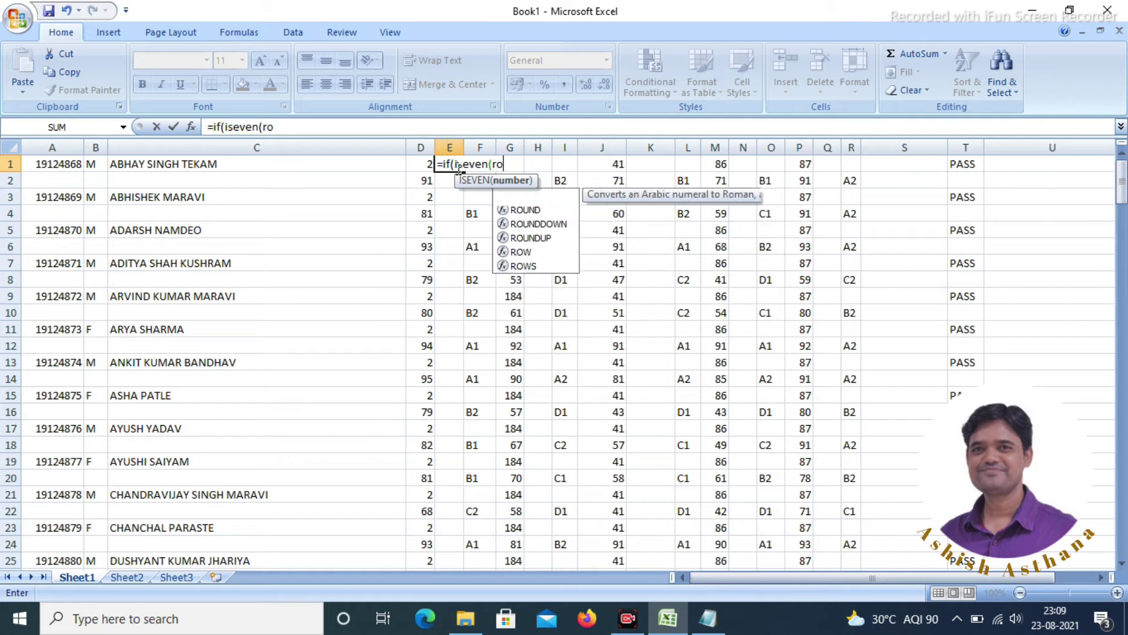
text(w()
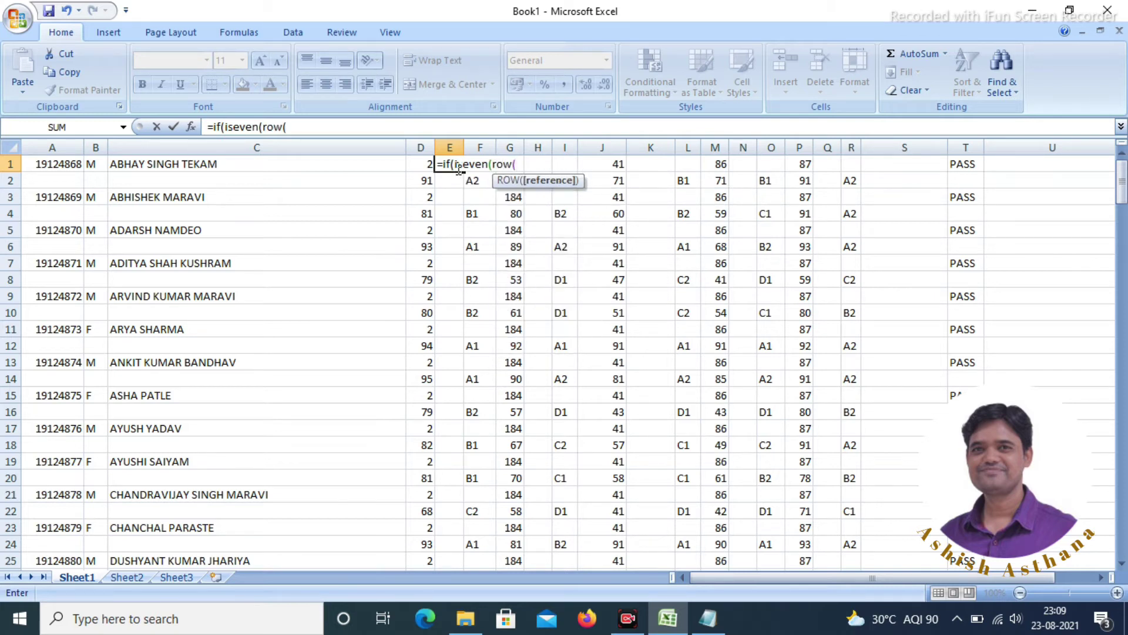
text(d2),d2,""))
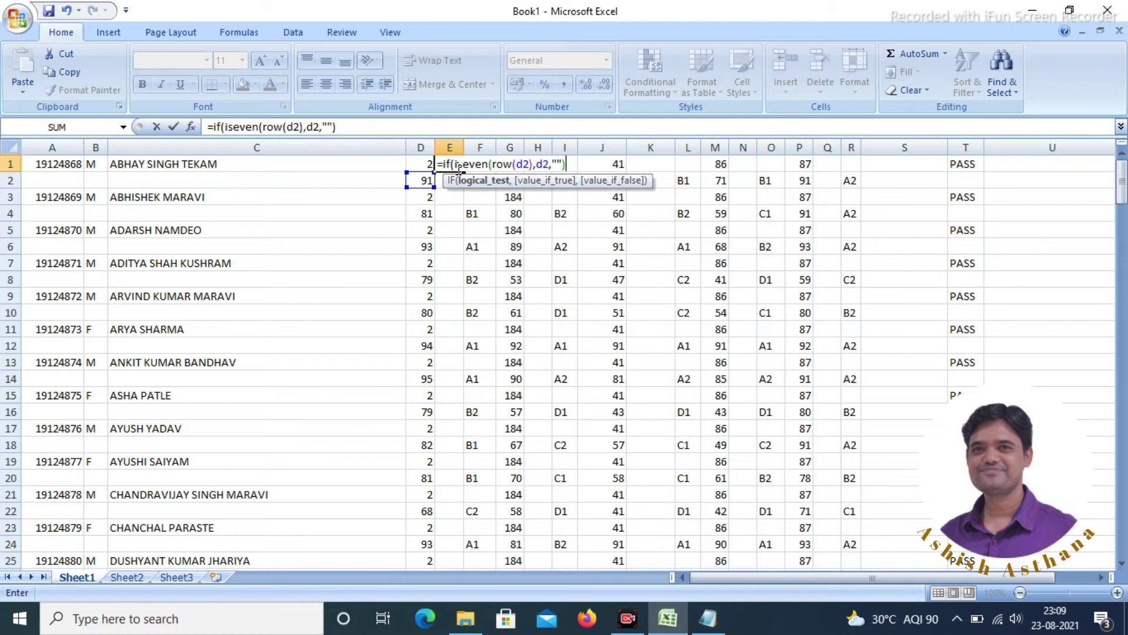
key(Return)
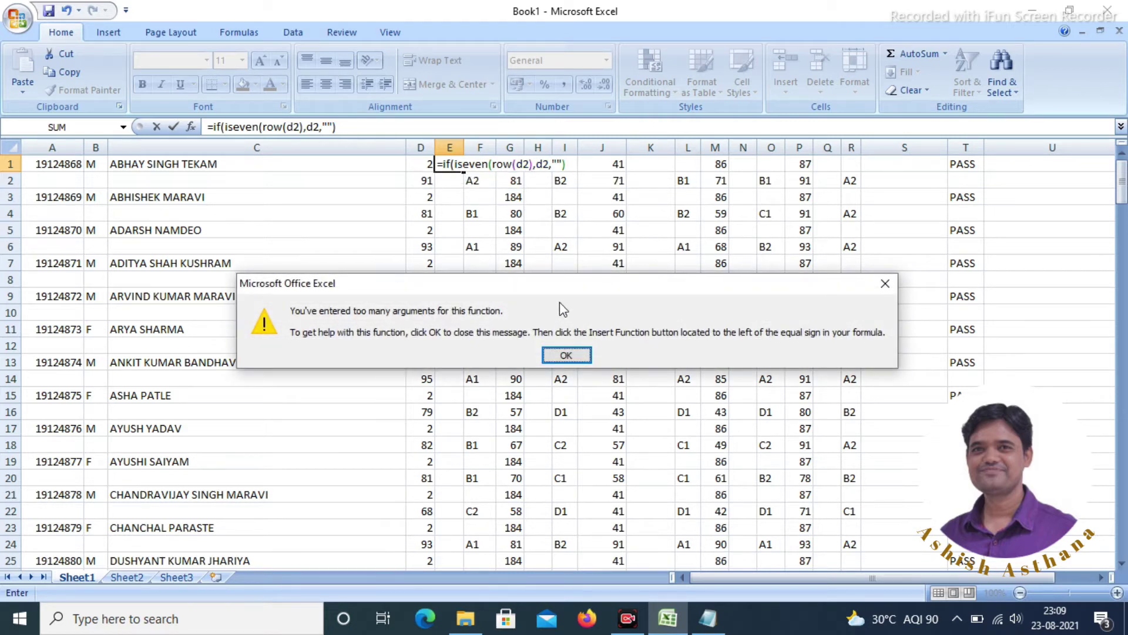
Correct the E1 formula to =IF(ISEVEN(ROW(D2)),D2,"") and fill it down column E.
click(566, 355)
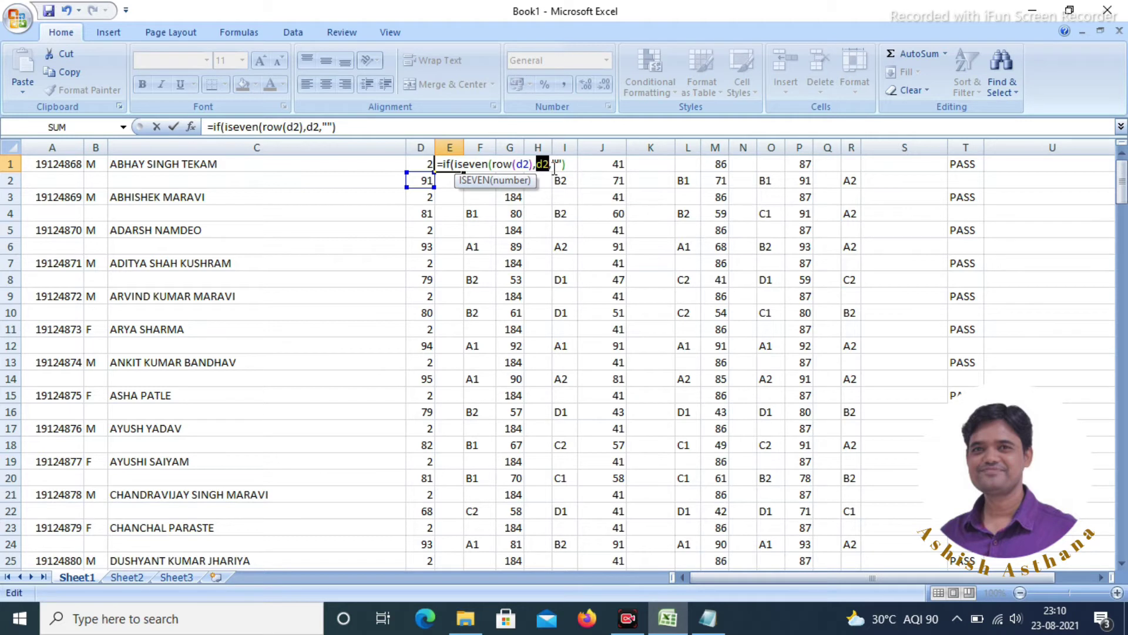
key(Left)
text())
key(Right)
key(Right)
key(Right)
key(Right)
key(Right)
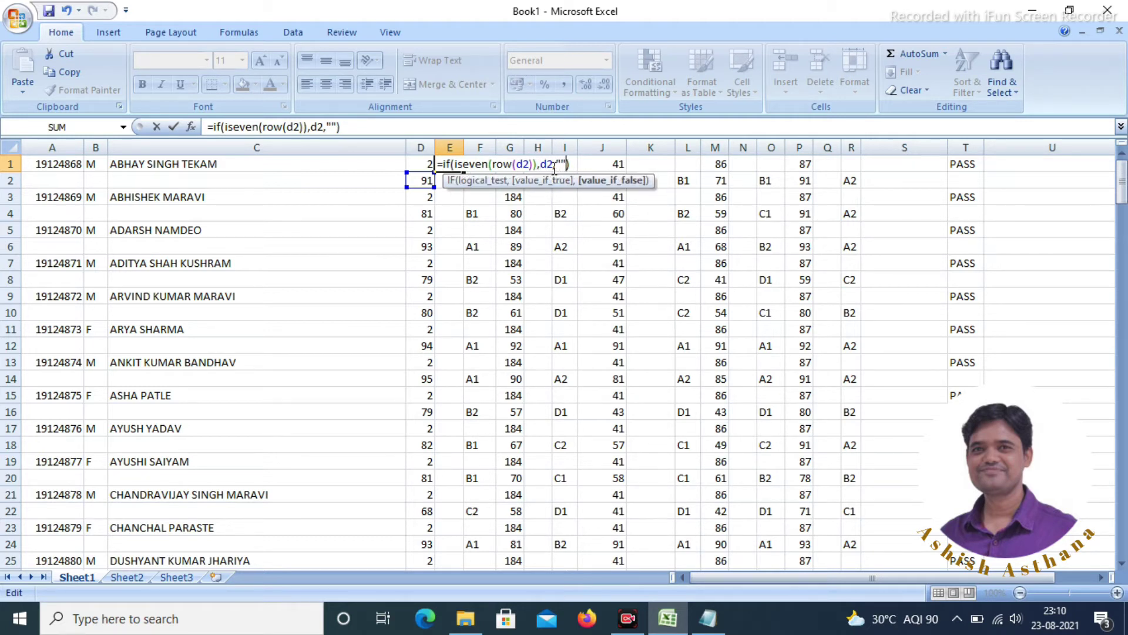
key(Right)
key(Right)
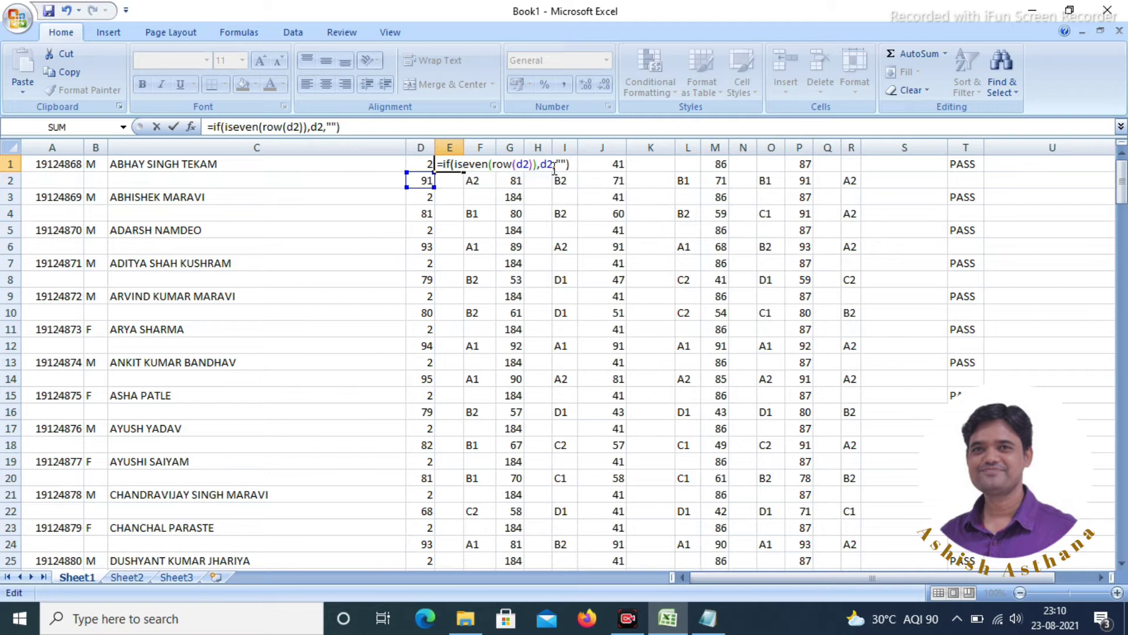
key(Return)
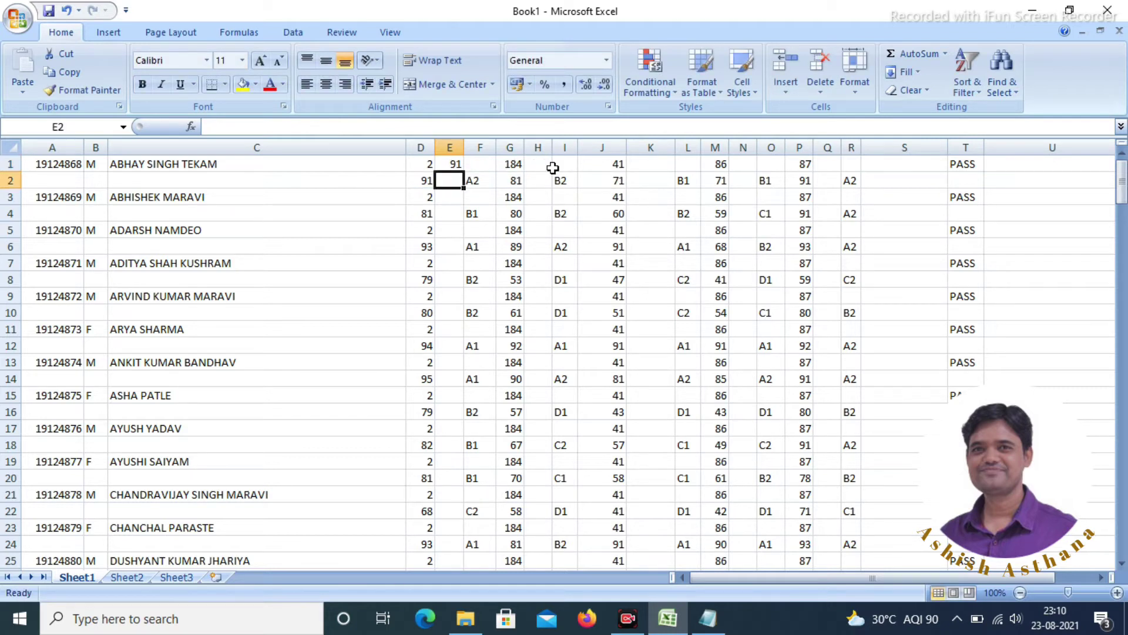
click(456, 165)
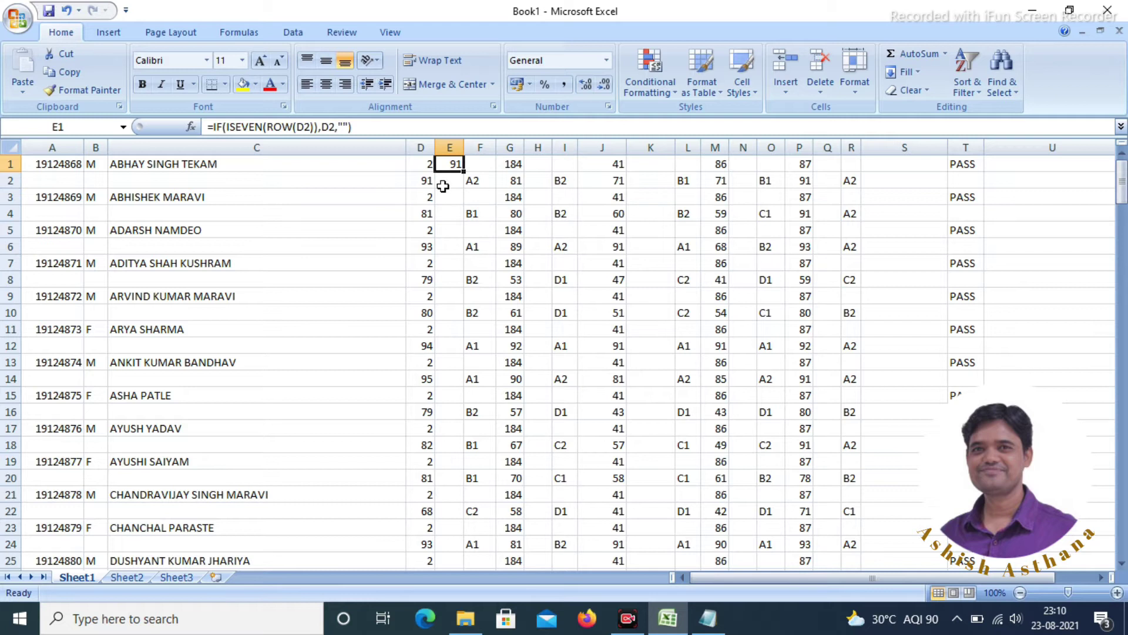
double_click(463, 171)
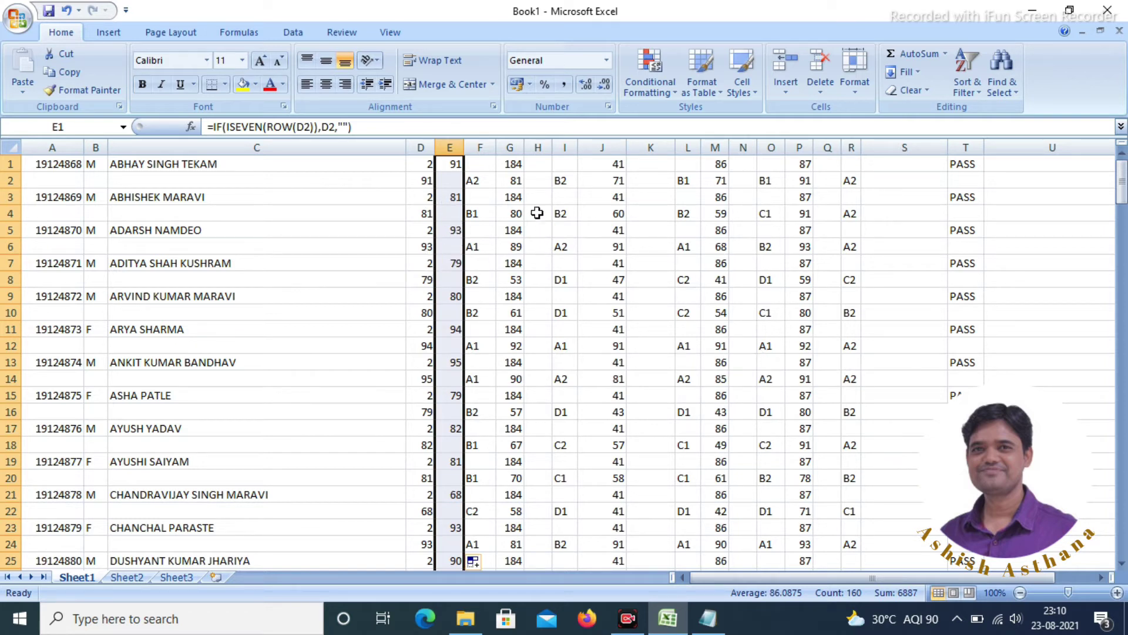
Enter =IF(ISEVEN(ROW(G2)),G2,"") in H1 and fill it down column H.
click(542, 167)
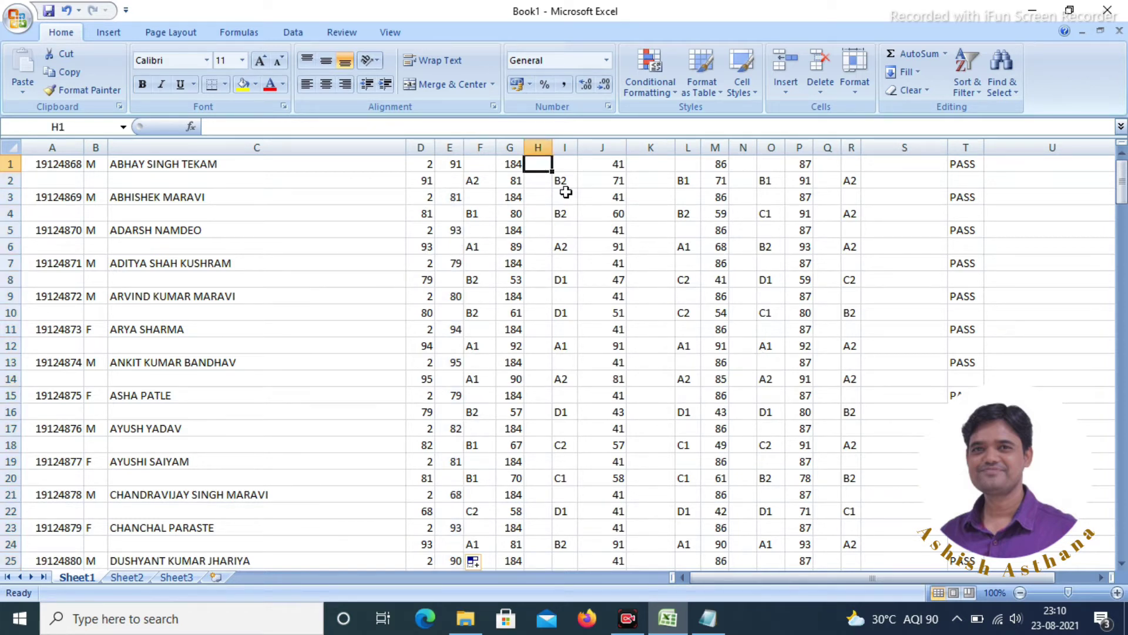
text(=if(iseven(row(g2)),g2,""))
key(Return)
click(543, 164)
double_click(552, 172)
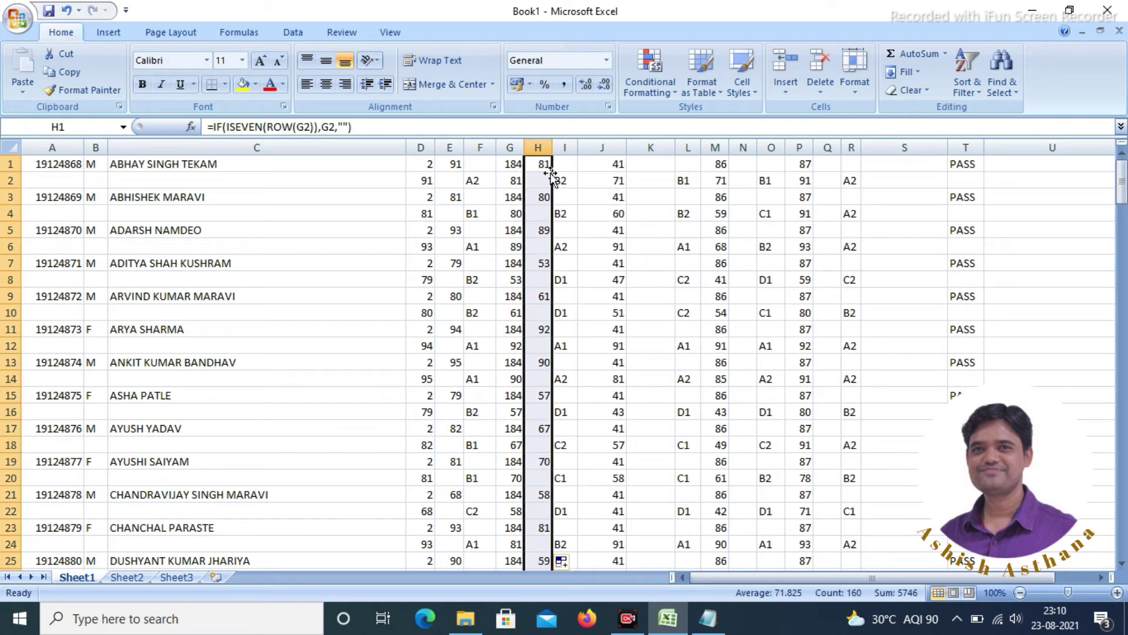
Enter =IF(ISEVEN(ROW(J2)),J2,"") in K1 and fill it down column K.
click(646, 164)
text(=if(is)
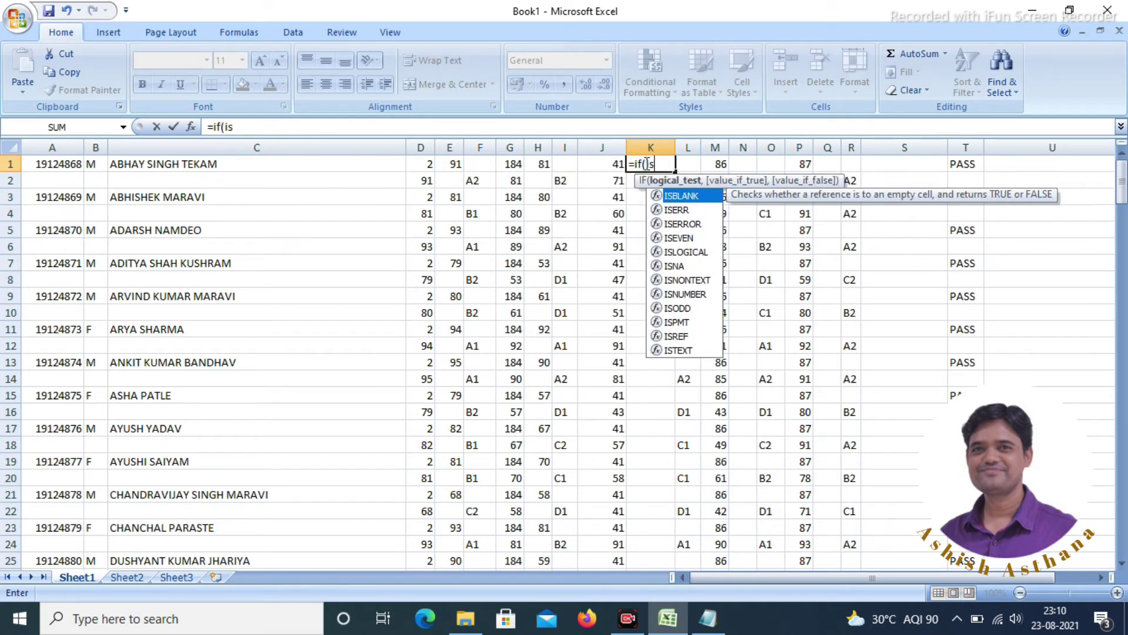
text(even(row(j2)),j2,""))
key(Return)
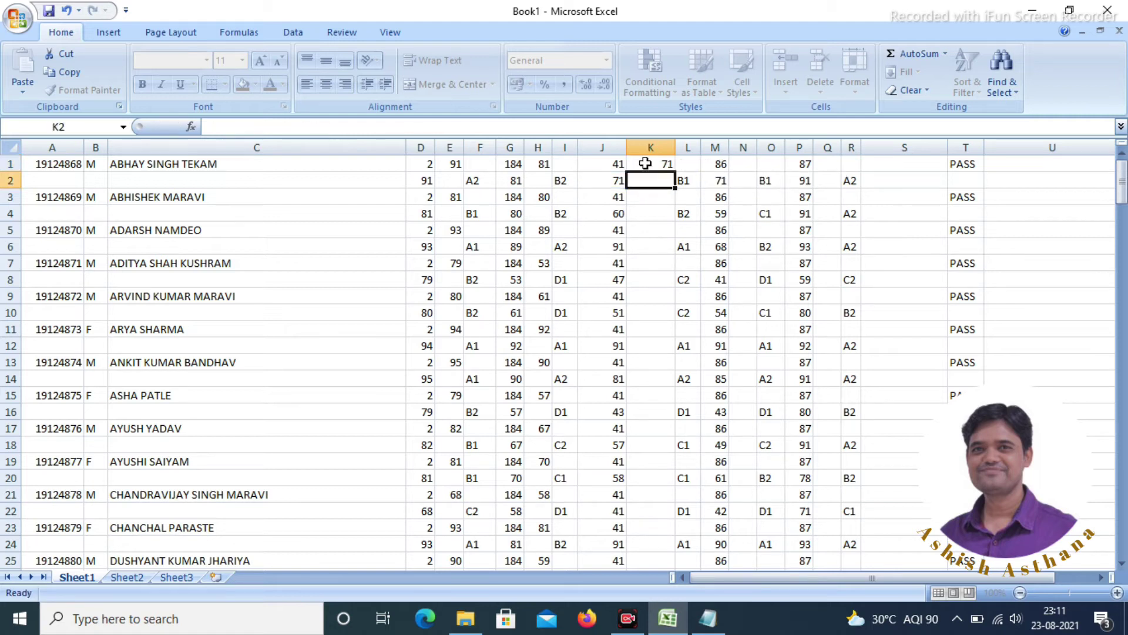
click(645, 164)
double_click(675, 172)
Enter the formula =if(iseven(m2)),m2,"") in cell N1.
click(751, 164)
text(=if(iseven)
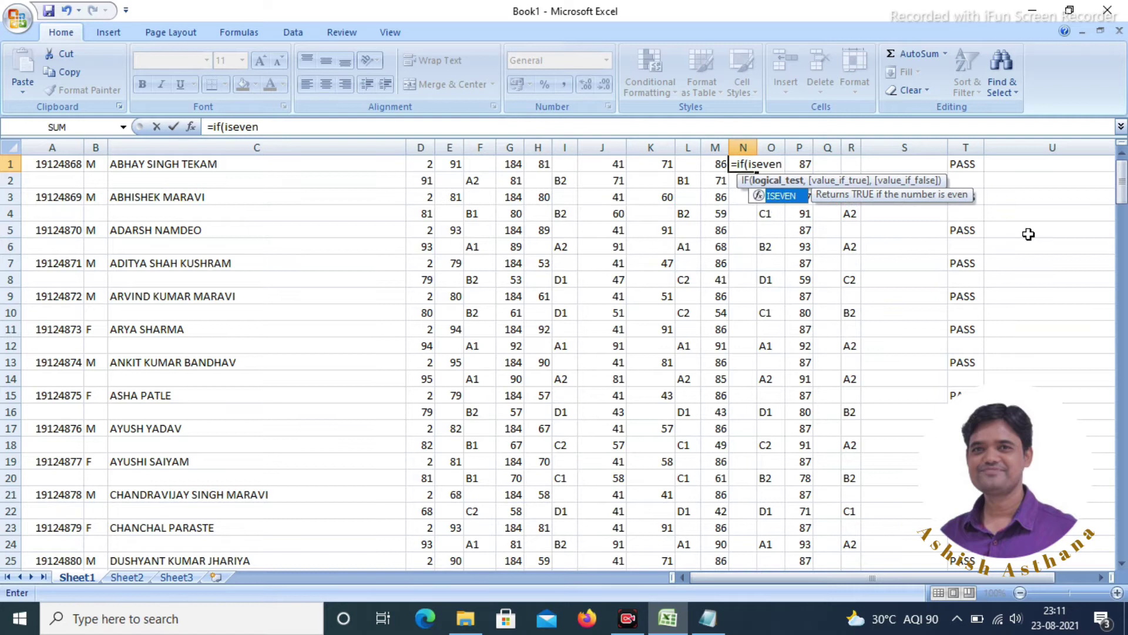
text((m2)),m2,""))
key(Return)
click(532, 363)
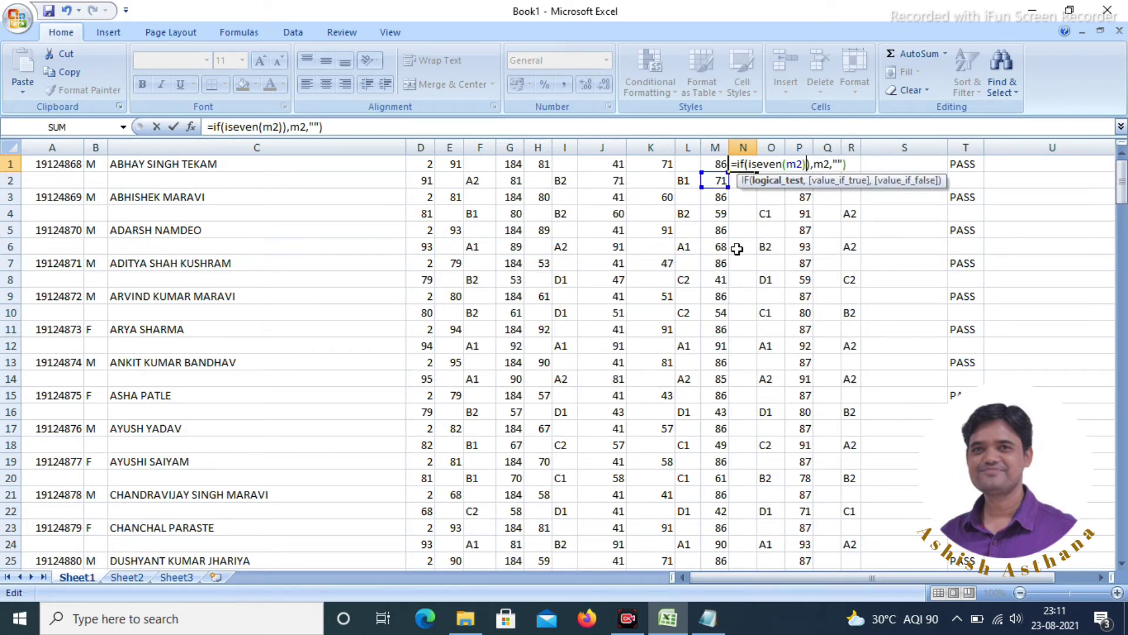
Correct the N1 formula to =IF(ISEVEN(ROW(M2)),M2,"") and fill it down column N.
key(Left)
text(row()
key(Right)
key(Right)
text())
key(Return)
click(743, 164)
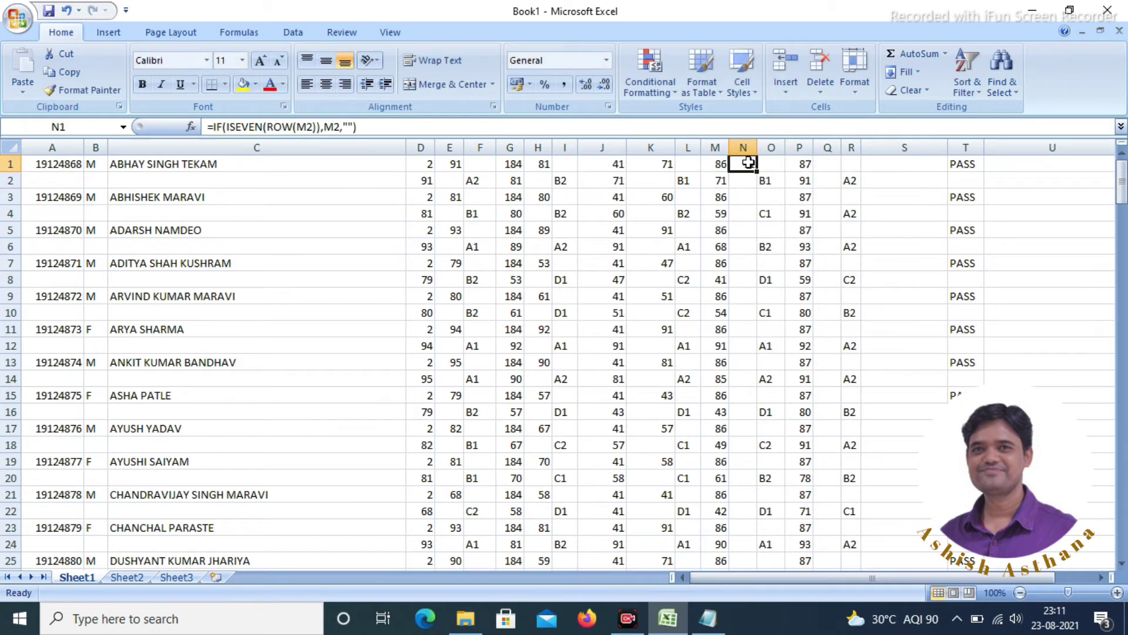
double_click(756, 172)
Enter =IF(ISEVEN(ROW(P2)),P2,"") in Q1 and fill it down column Q.
click(820, 164)
text(=if(iseven(r)
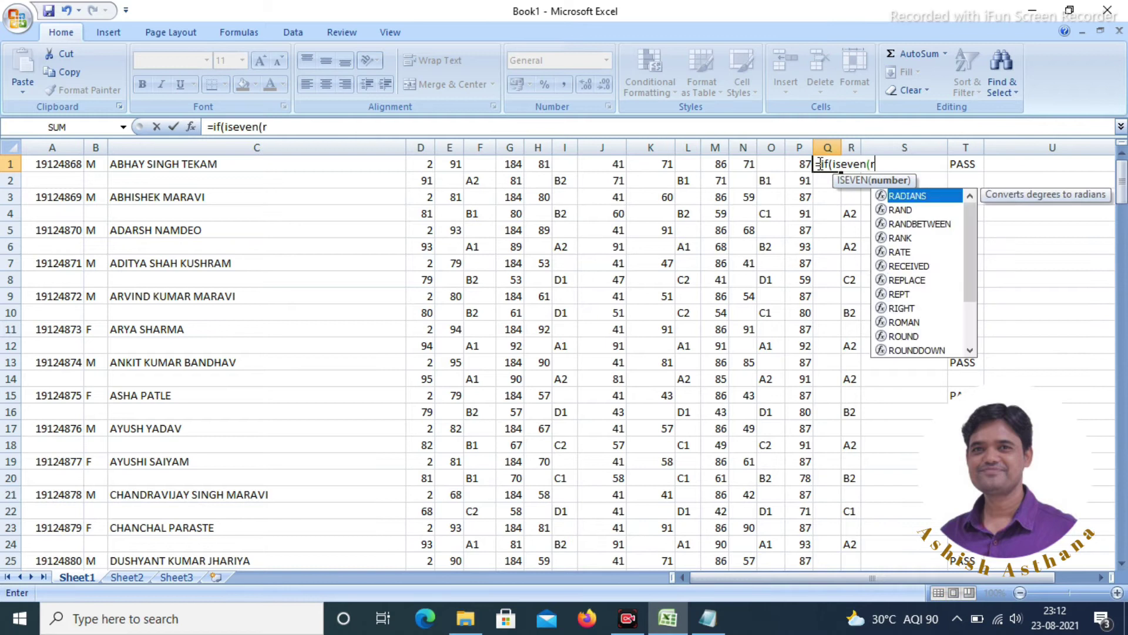
text(ow(p2)),p2,""))
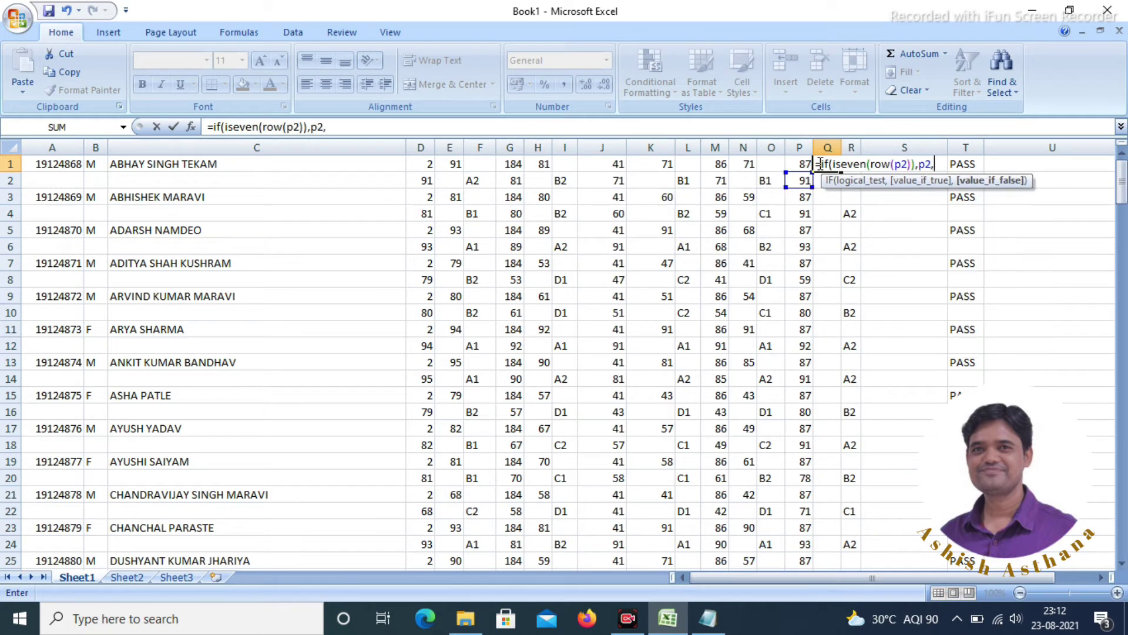
key(Return)
click(831, 163)
double_click(841, 171)
click(1022, 214)
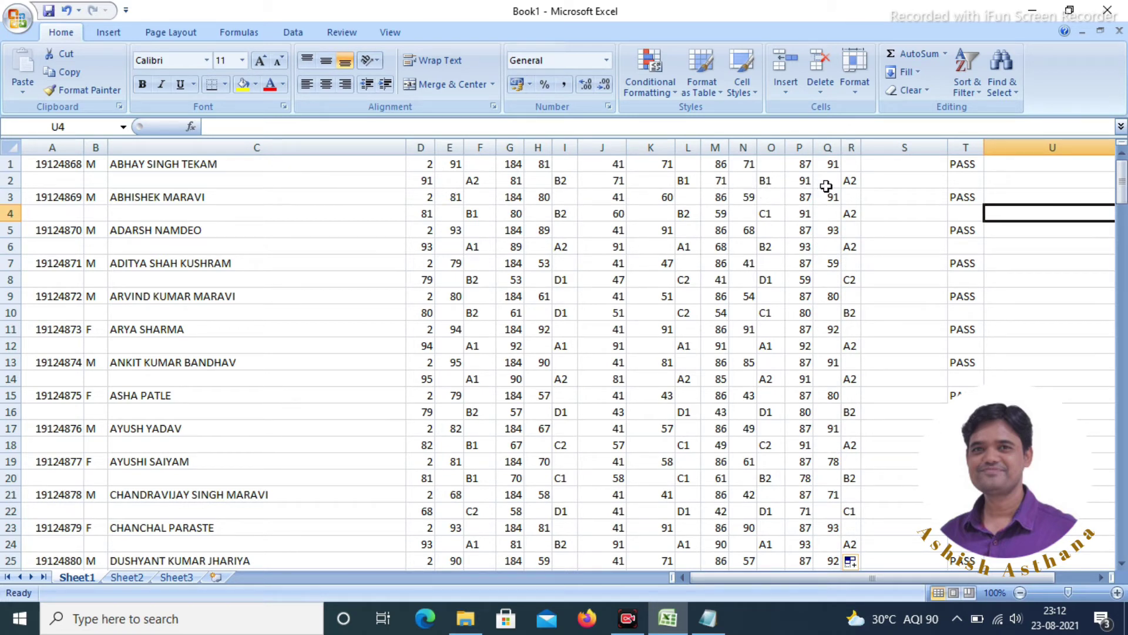
Move the first subject's grades in F2:F160 up one row so they start at F1.
click(480, 182)
key(shift+Down)
key(shift+Down)
key(shift+Down)
key(shift+Down)
key(shift+Down)
key(shift+Down)
key(shift+Down)
key(shift+Down)
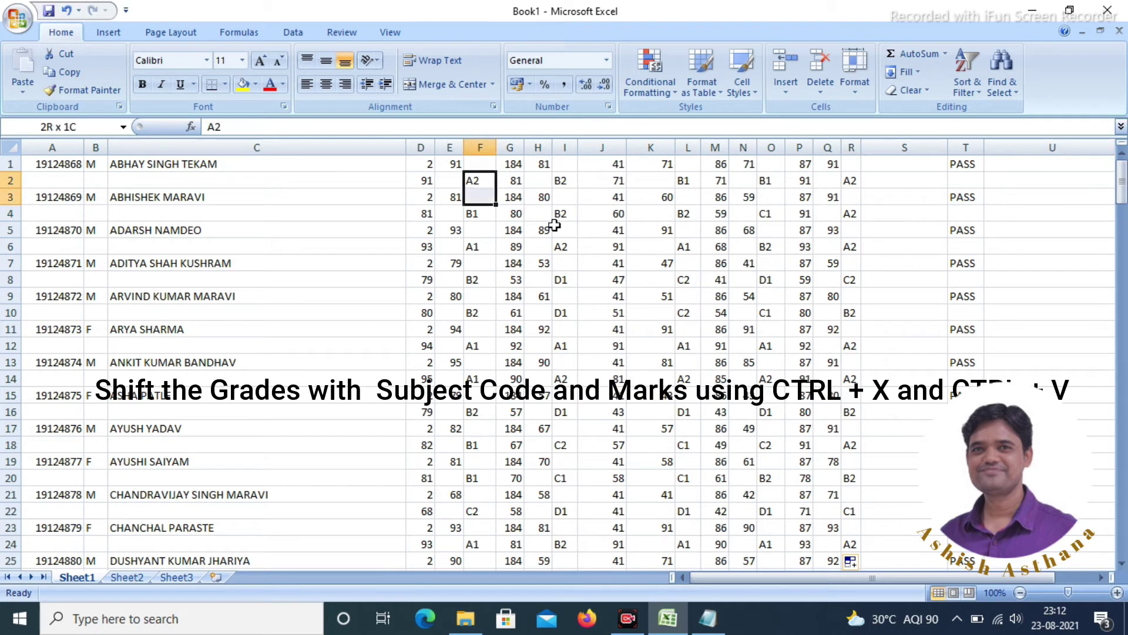
scroll(554, 225, down, 20)
drag(554, 225, 554, 225)
scroll(554, 225, up, 8)
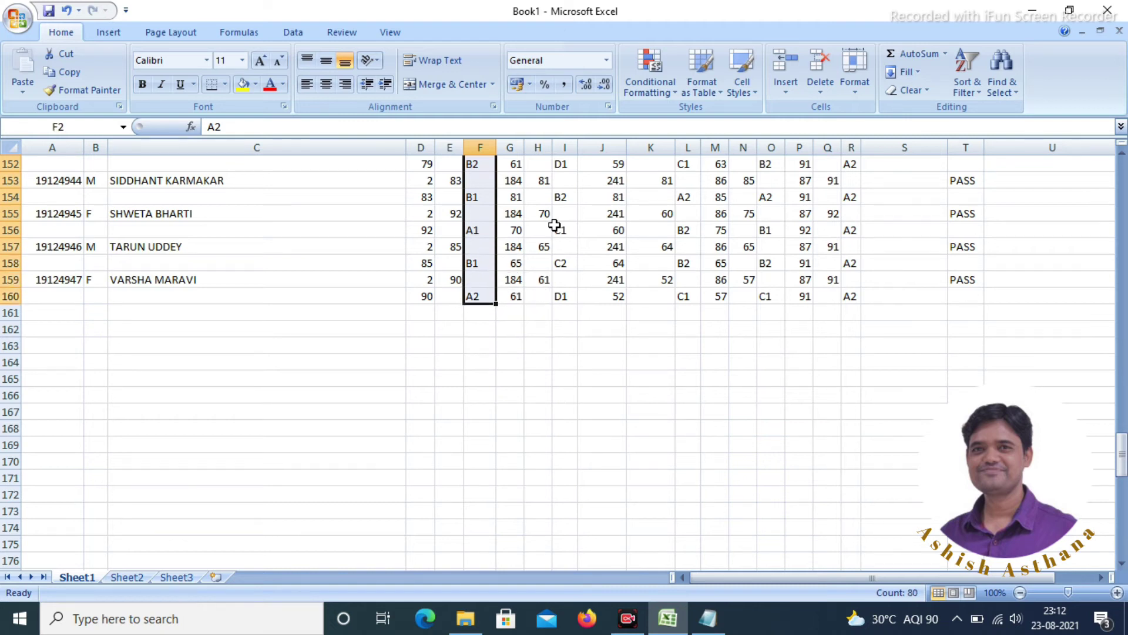
key(ctrl+c)
scroll(554, 225, up, 20)
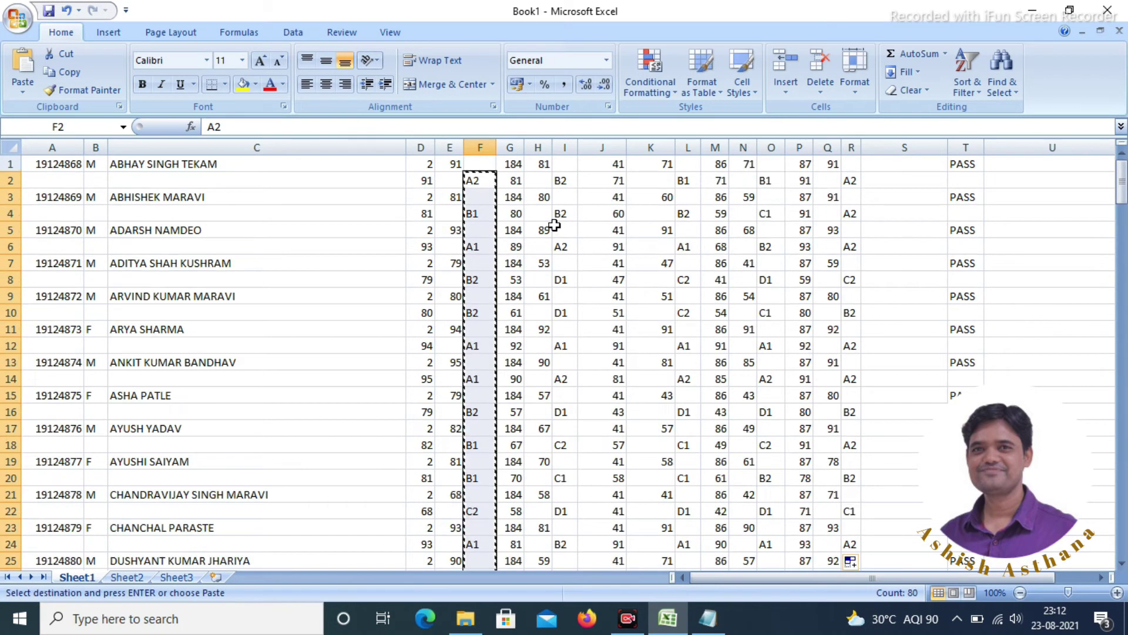
click(481, 166)
key(Return)
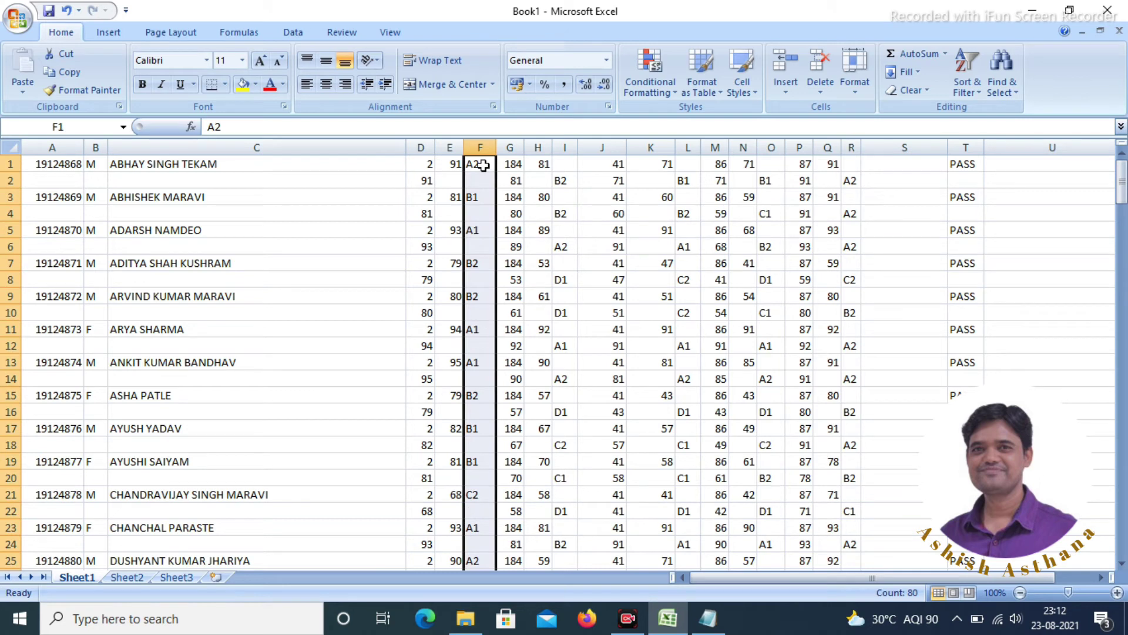
Move the second subject's grades in column I up one row, from I2 to start at I1.
drag(560, 179, 560, 179)
scroll(560, 179, down, 20)
key(ctrl+c)
scroll(560, 179, up, 20)
click(570, 164)
key(Return)
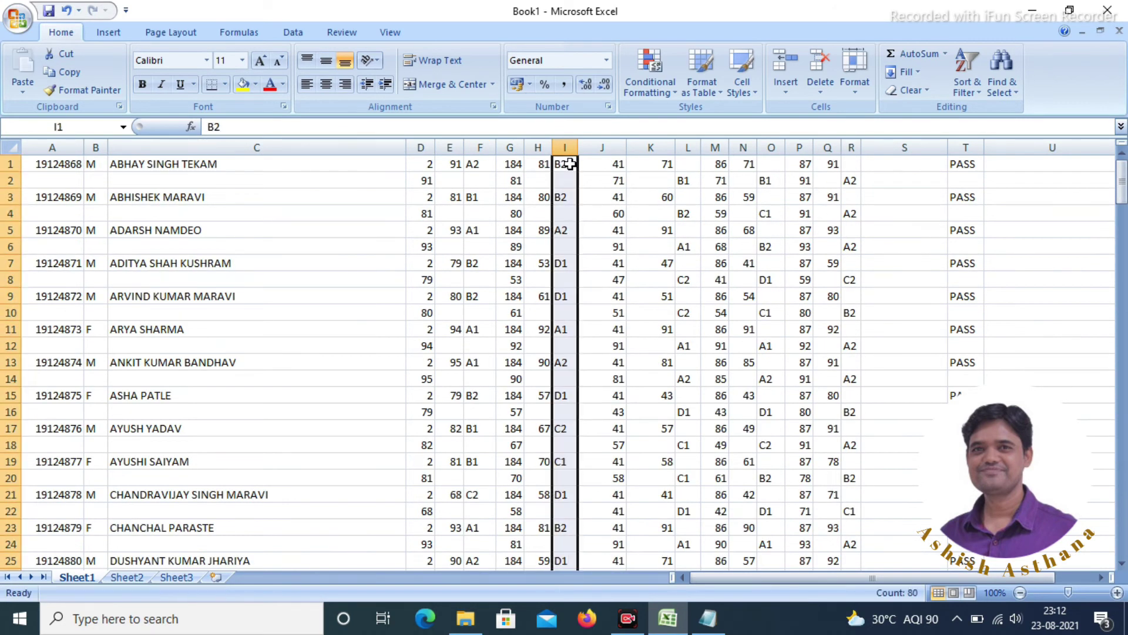
Move the third subject's grades in L2:L160 up one row so they start at L1.
scroll(685, 176, down, 20)
drag(685, 184, 683, 176)
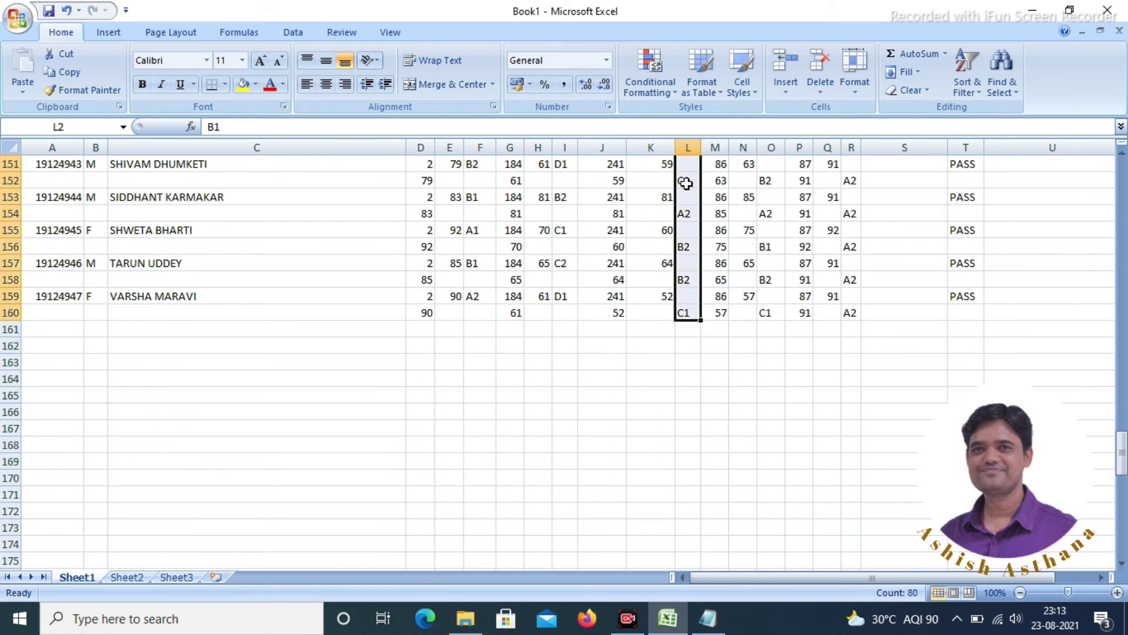
key(ctrl+c)
scroll(685, 176, up, 20)
click(699, 164)
key(Return)
Move the fourth subject's grades in column O up one row, from O2 to start at O1.
drag(768, 180, 767, 176)
scroll(768, 178, down, 20)
key(shift+Up)
key(shift+Up)
key(shift+Up)
key(shift+Up)
key(shift+Up)
key(shift+Up)
key(shift+Up)
key(shift+Up)
key(shift+Up)
key(shift+Up)
key(shift+Up)
key(shift+Up)
key(shift+Up)
key(shift+Up)
key(shift+Up)
key(shift+Up)
key(shift+Up)
key(shift+Up)
key(shift+Up)
key(shift+Up)
key(shift+Down)
key(shift+Down)
key(shift+Down)
key(shift+Down)
key(shift+Down)
key(shift+Down)
key(shift+Down)
key(shift+Down)
key(ctrl+c)
scroll(768, 175, up, 20)
click(770, 166)
key(Return)
Move the fifth subject's grades in column R up one row, from R2 to start at R1.
drag(850, 178, 849, 171)
scroll(849, 176, down, 20)
scroll(850, 176, up, 4)
key(ctrl+c)
scroll(848, 171, up, 20)
click(850, 162)
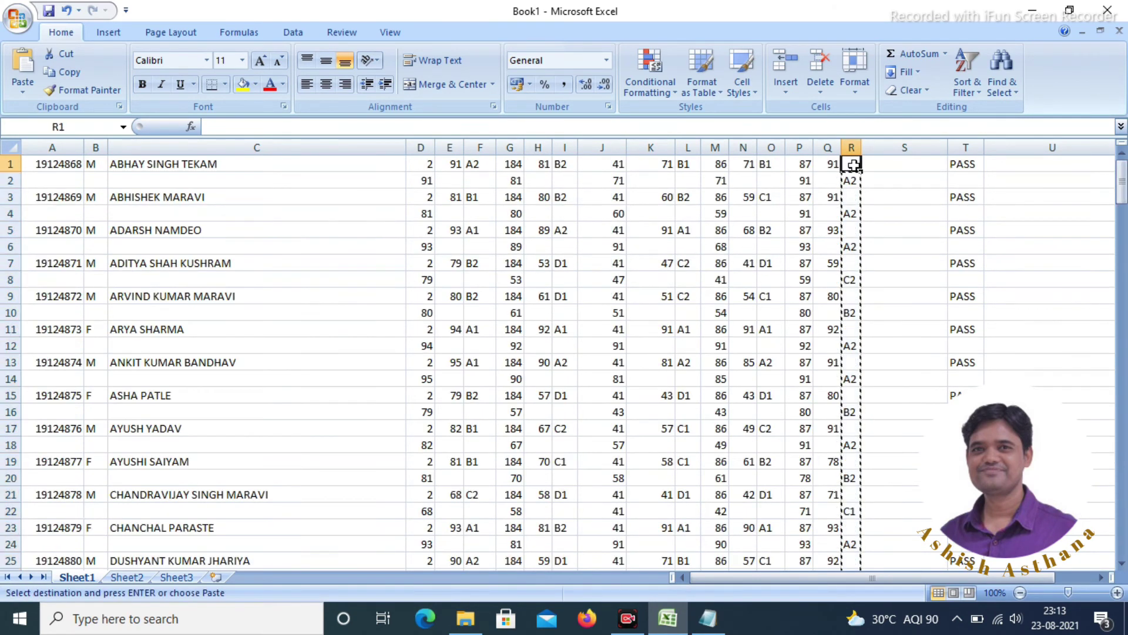
key(Return)
click(1042, 215)
drag(428, 163, 855, 166)
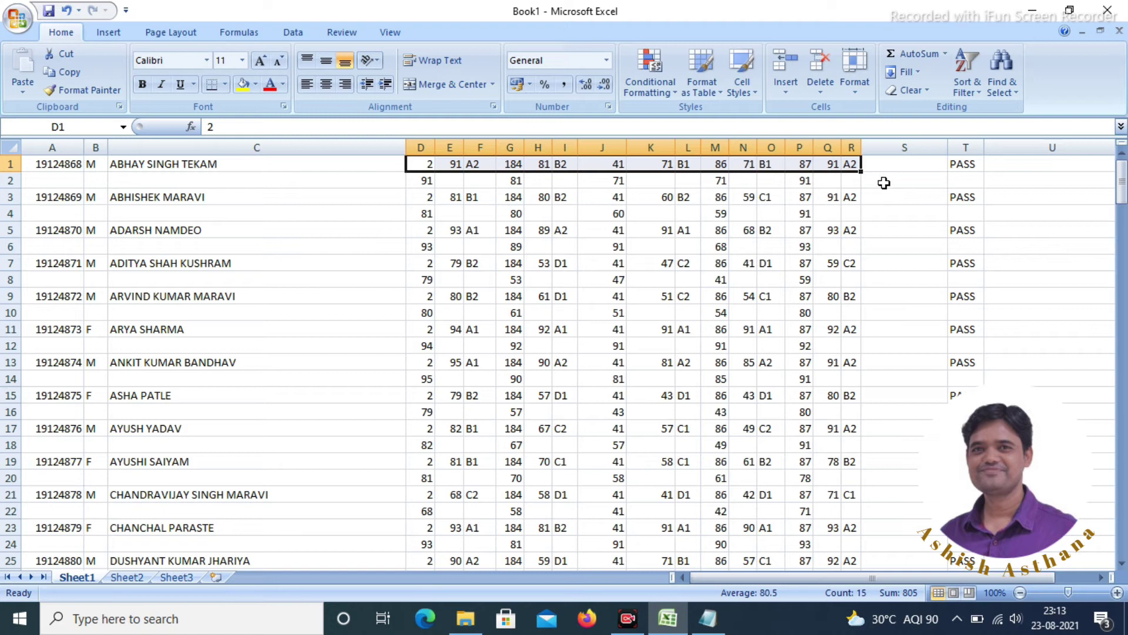
Enter the formula =ISODD(ROW()) in S1, beside the first student's last grade.
click(884, 183)
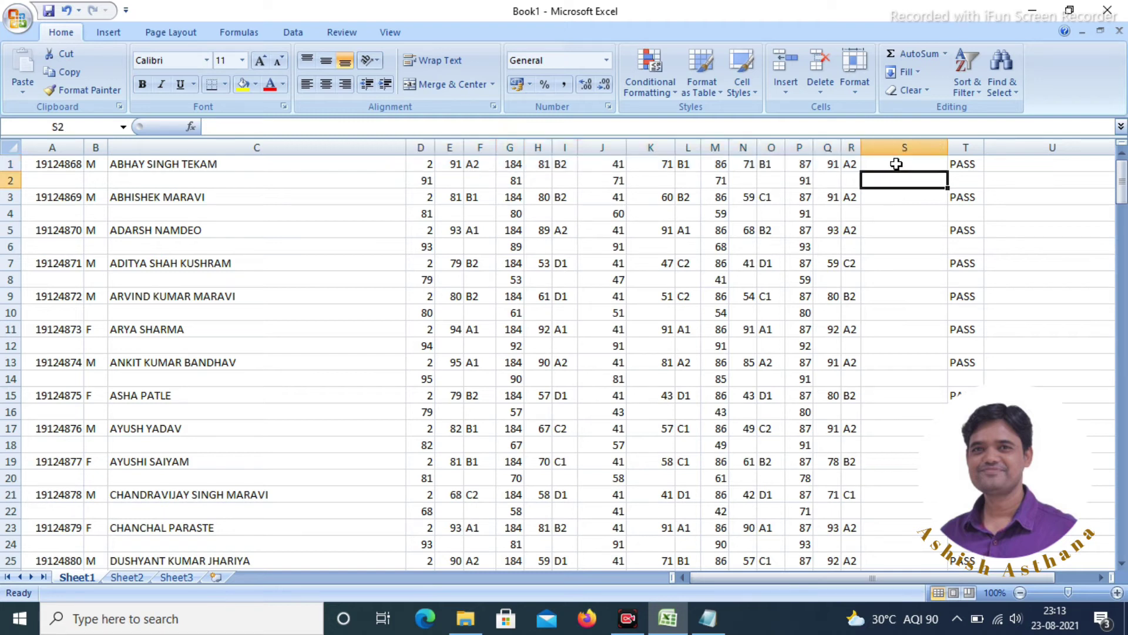
click(896, 164)
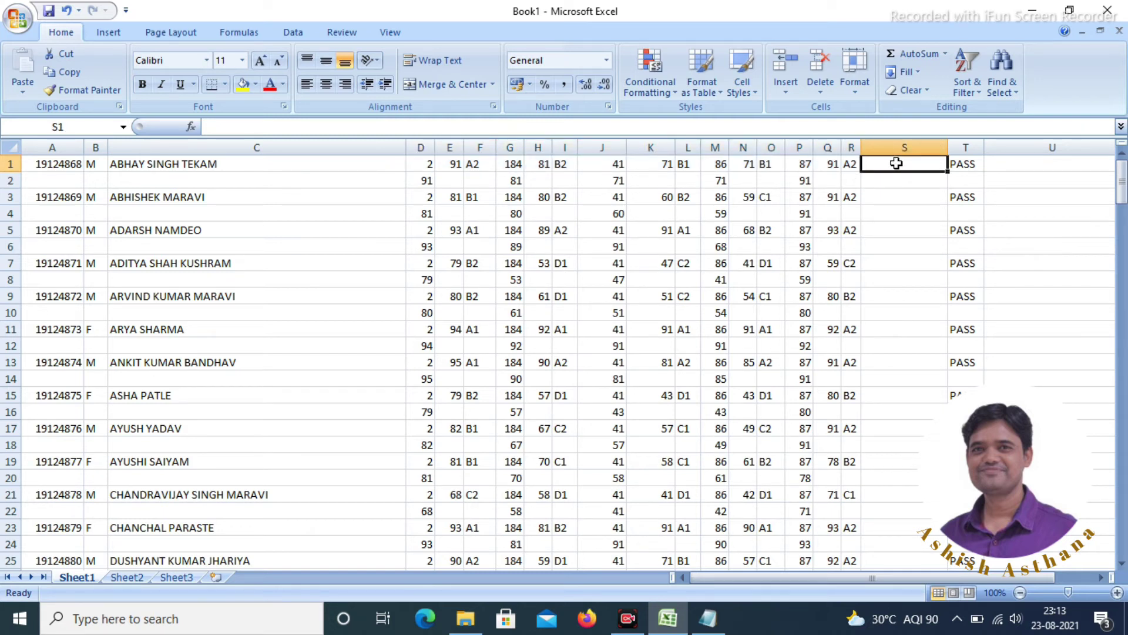
text(=)
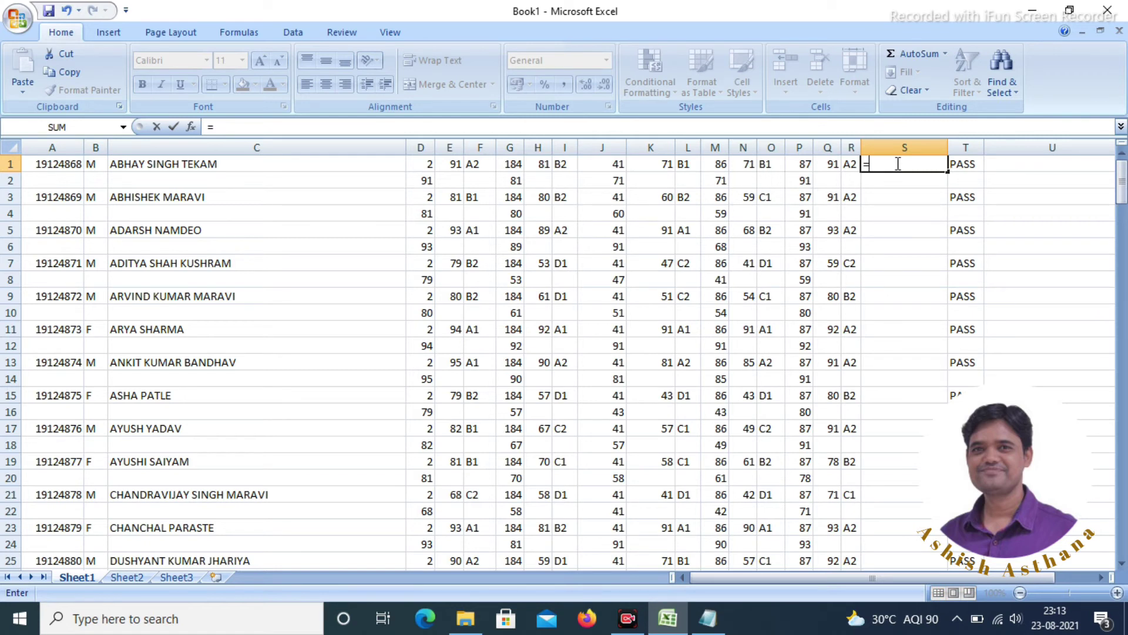
text(is)
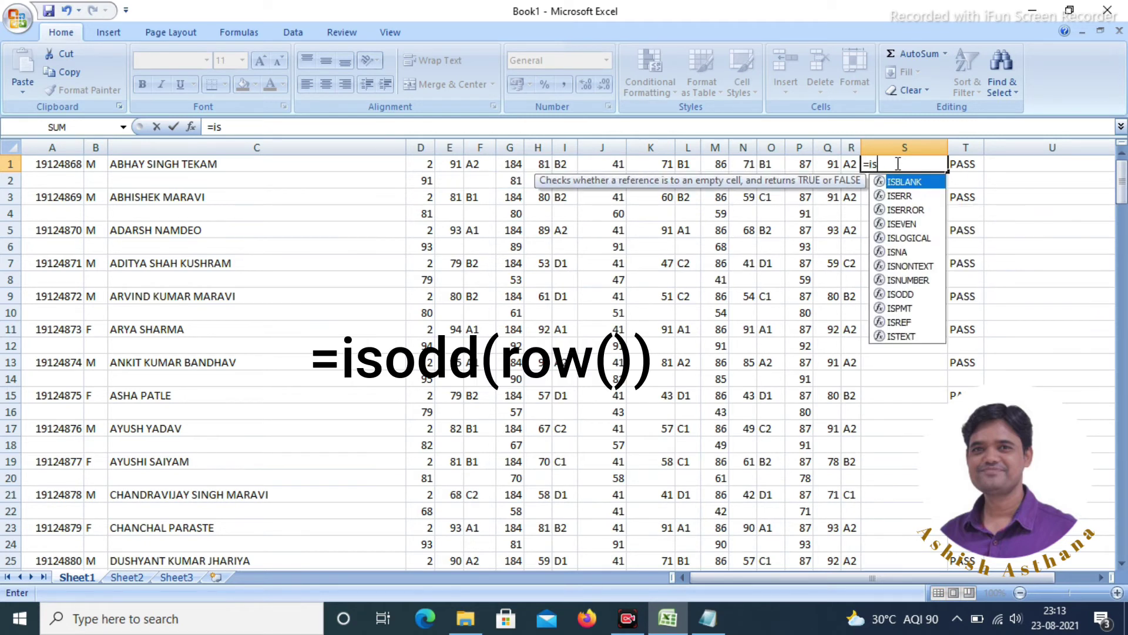
text(odd()
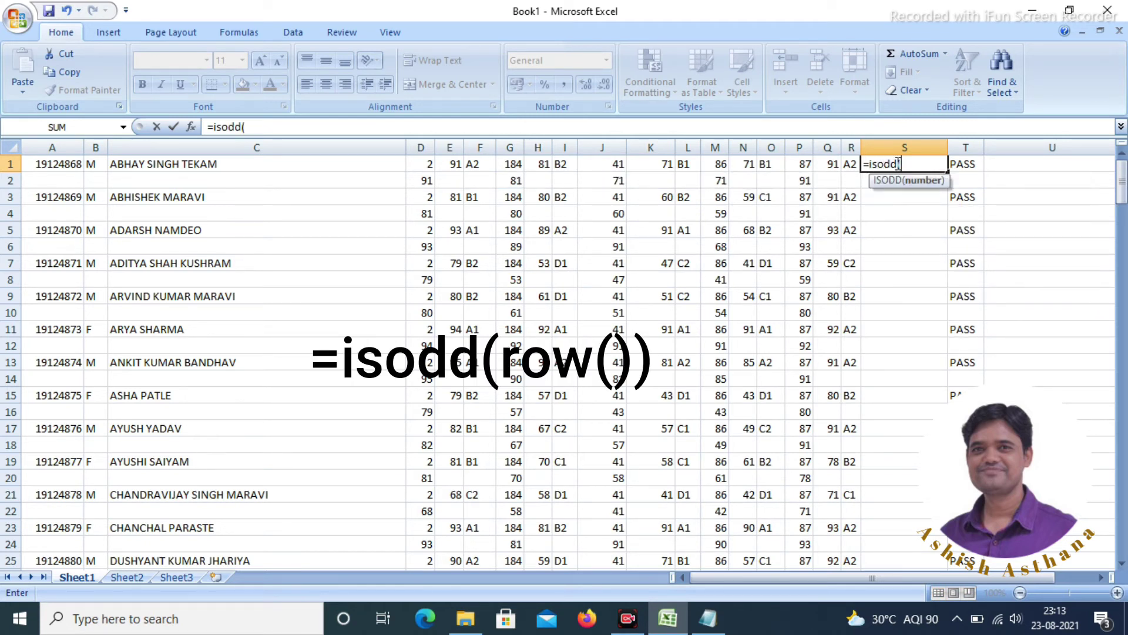
text(ro)
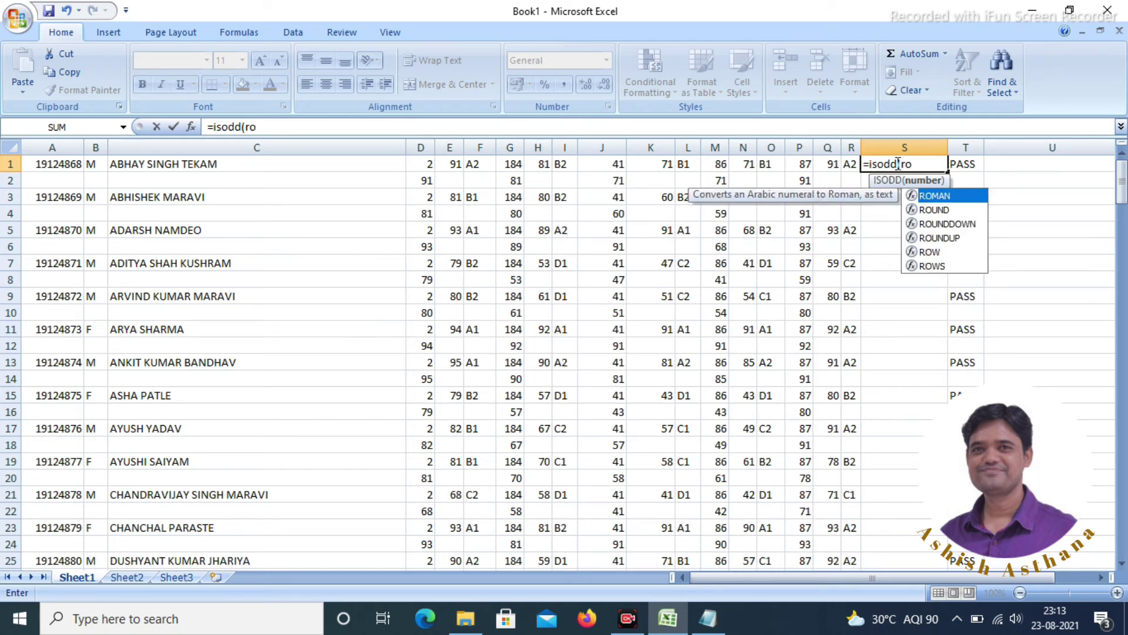
text(w)
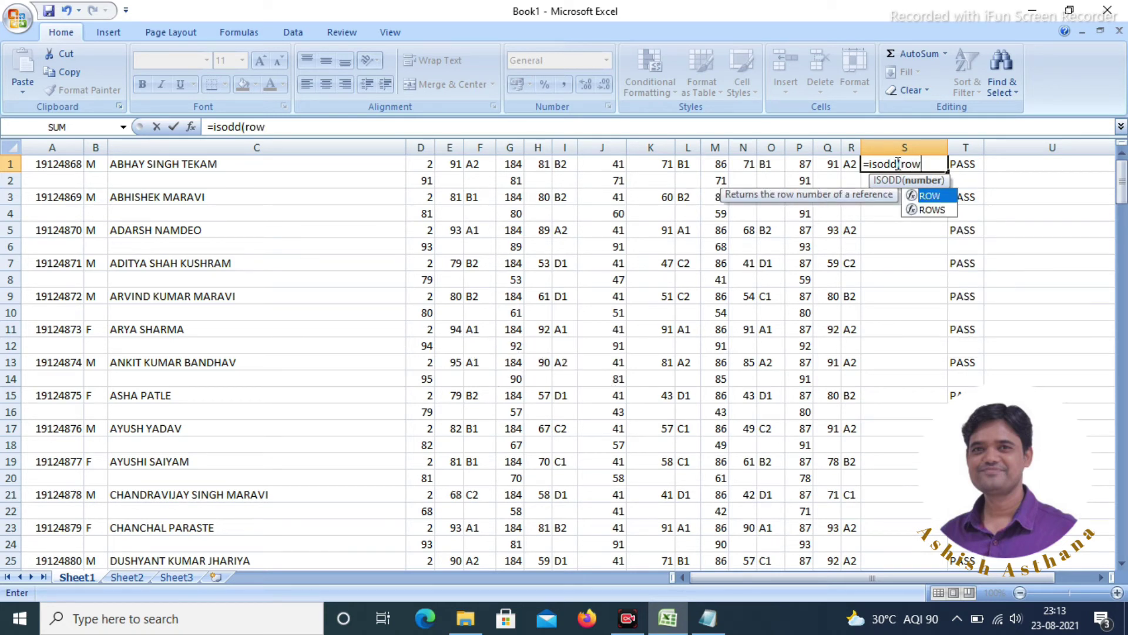
text(())
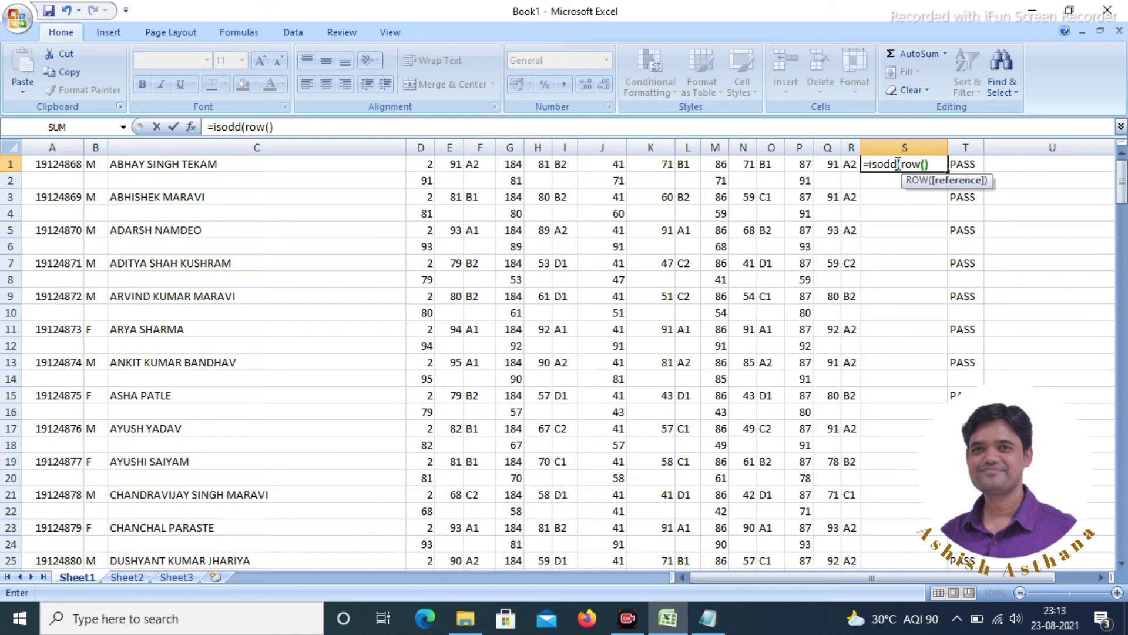
text())
key(Return)
Fill the ISODD formula from S1 down column S alongside the student data rows.
click(897, 163)
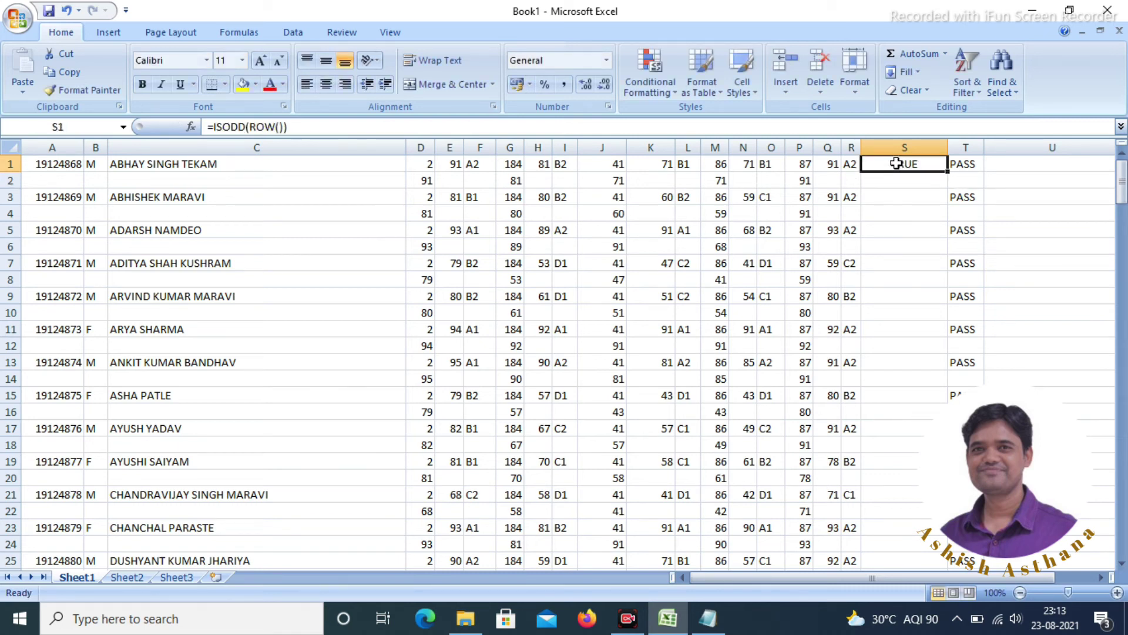
drag(947, 173, 870, 185)
drag(1120, 473, 1121, 171)
click(1085, 182)
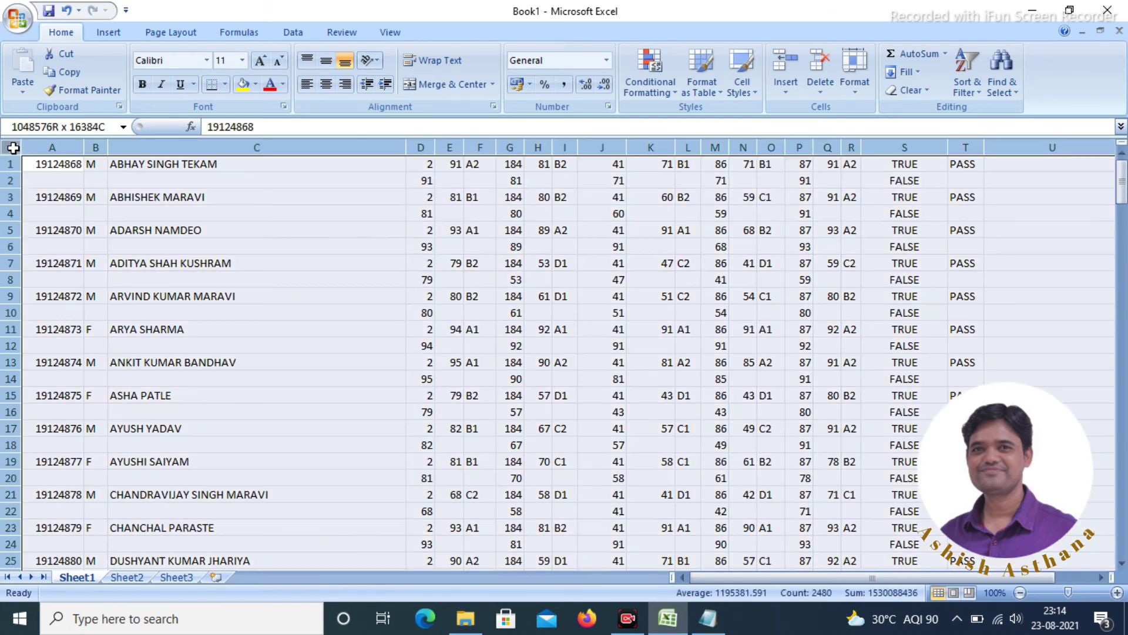
Select the entire worksheet and turn on filtering for its columns.
click(12, 146)
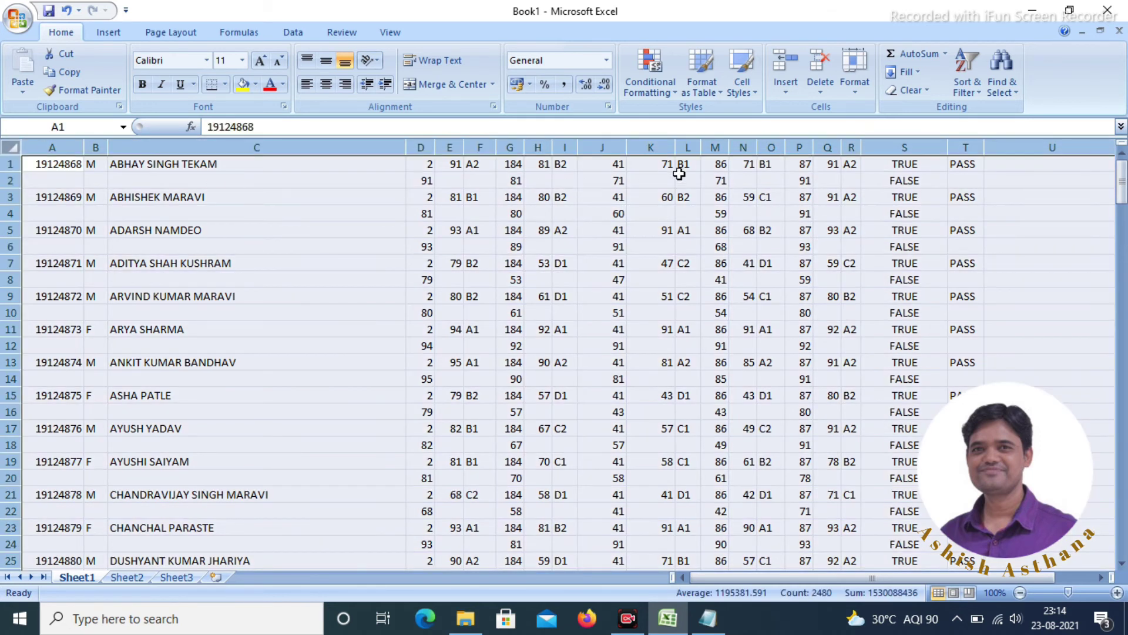
click(1002, 76)
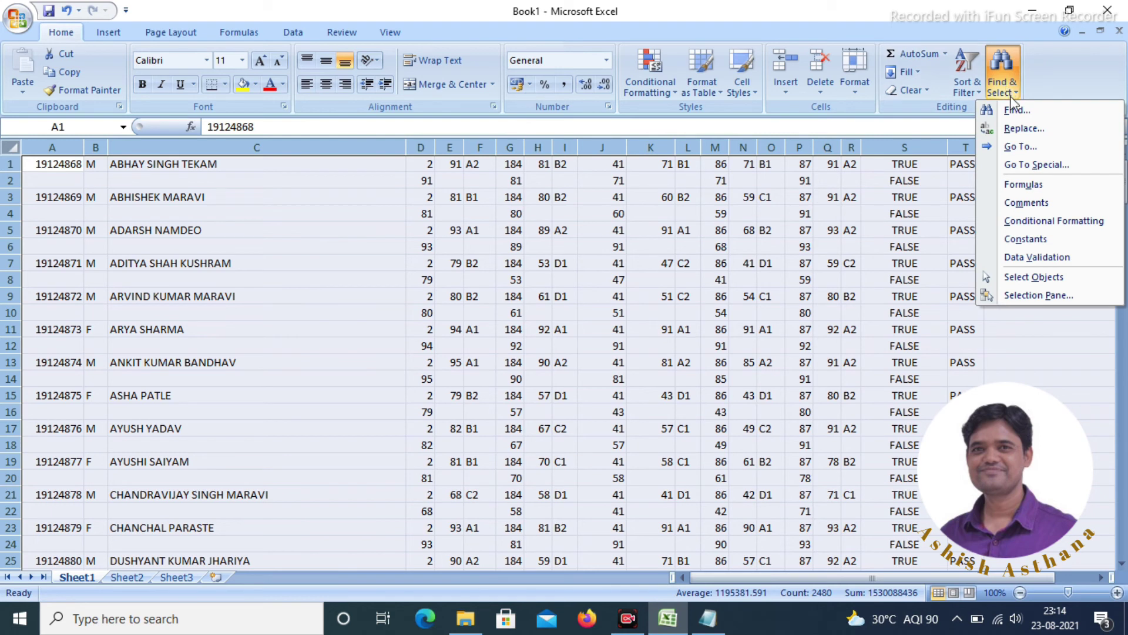
click(972, 91)
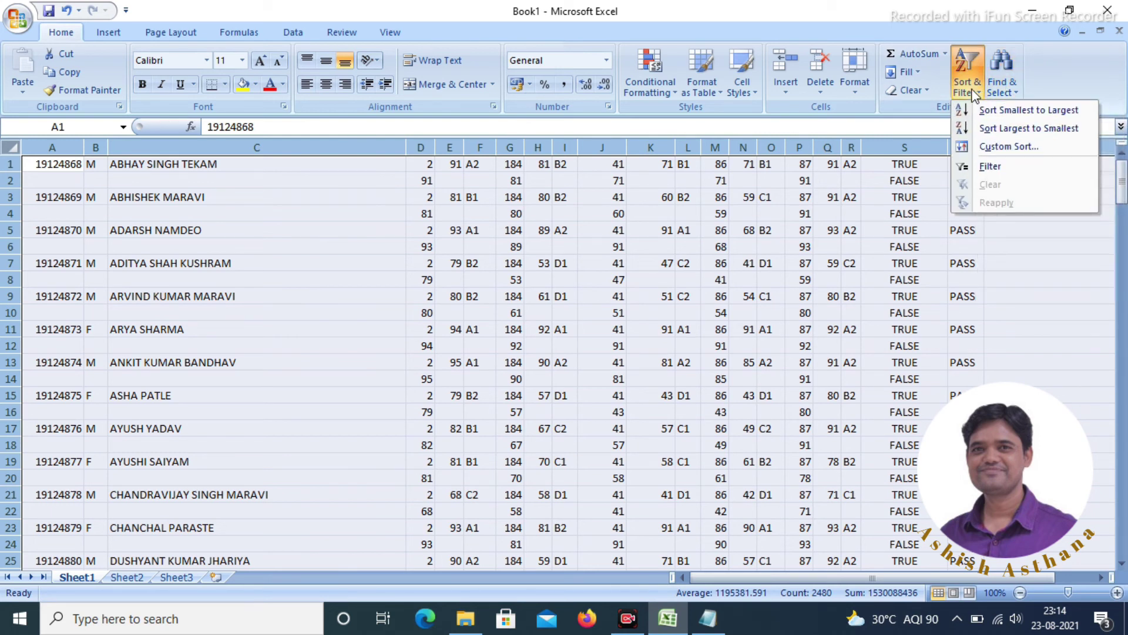
click(990, 166)
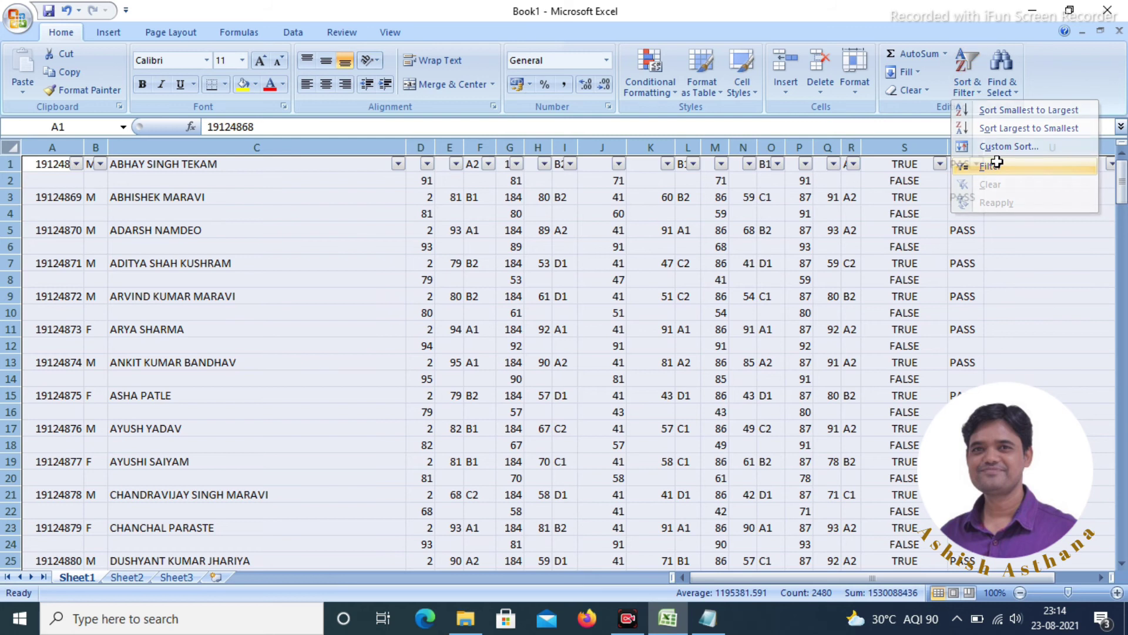
Filter column S to show only the TRUE rows, excluding FALSE and blanks.
click(944, 165)
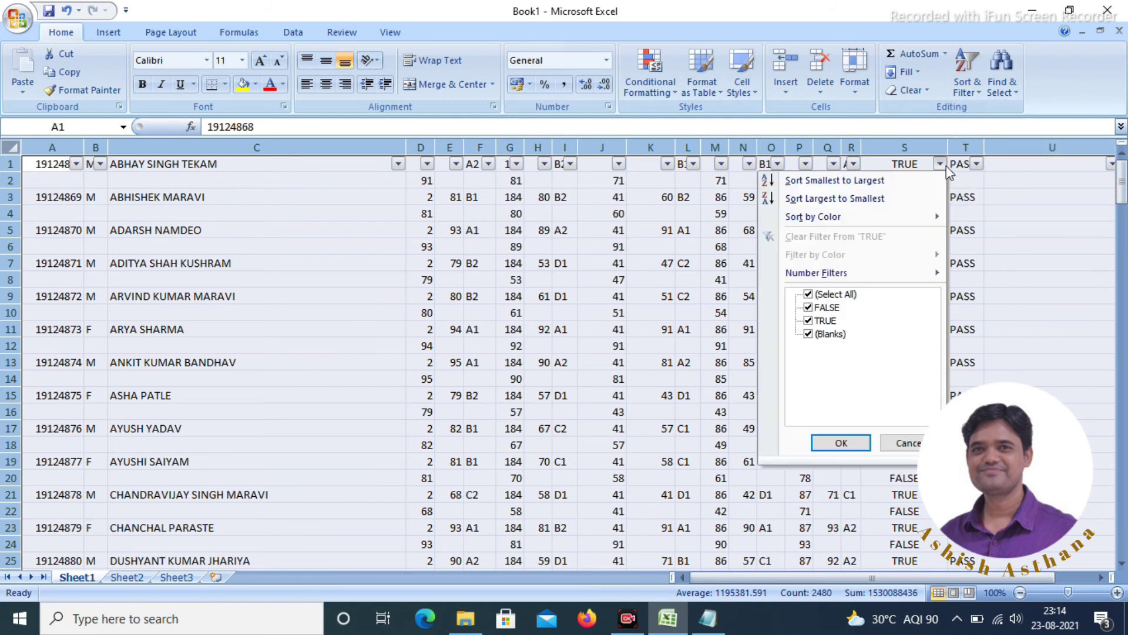
click(817, 295)
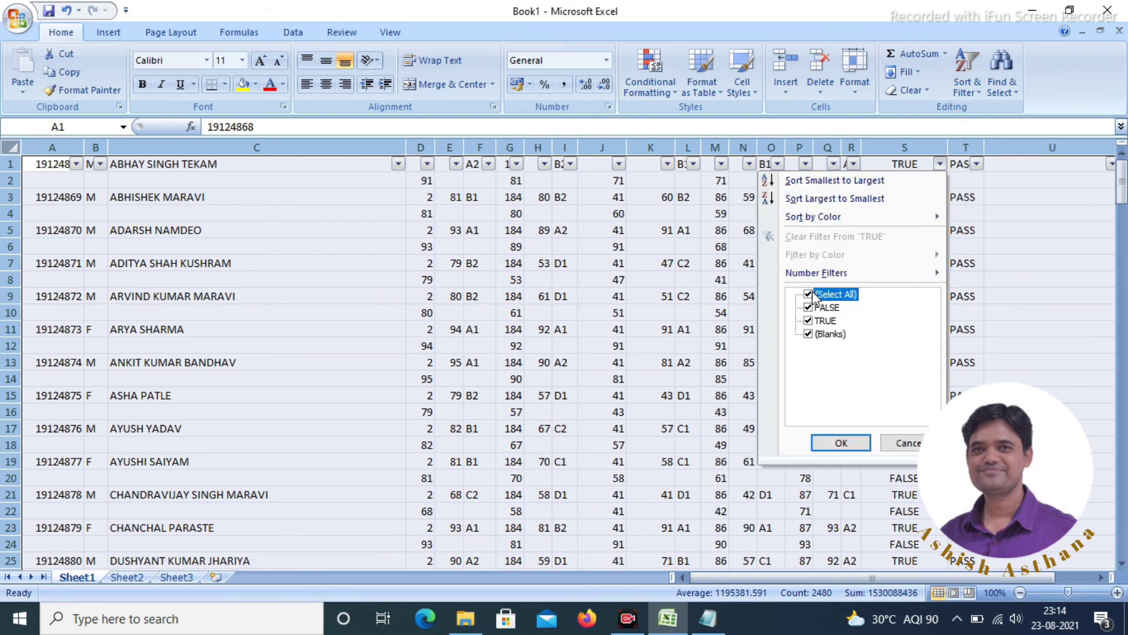
click(809, 321)
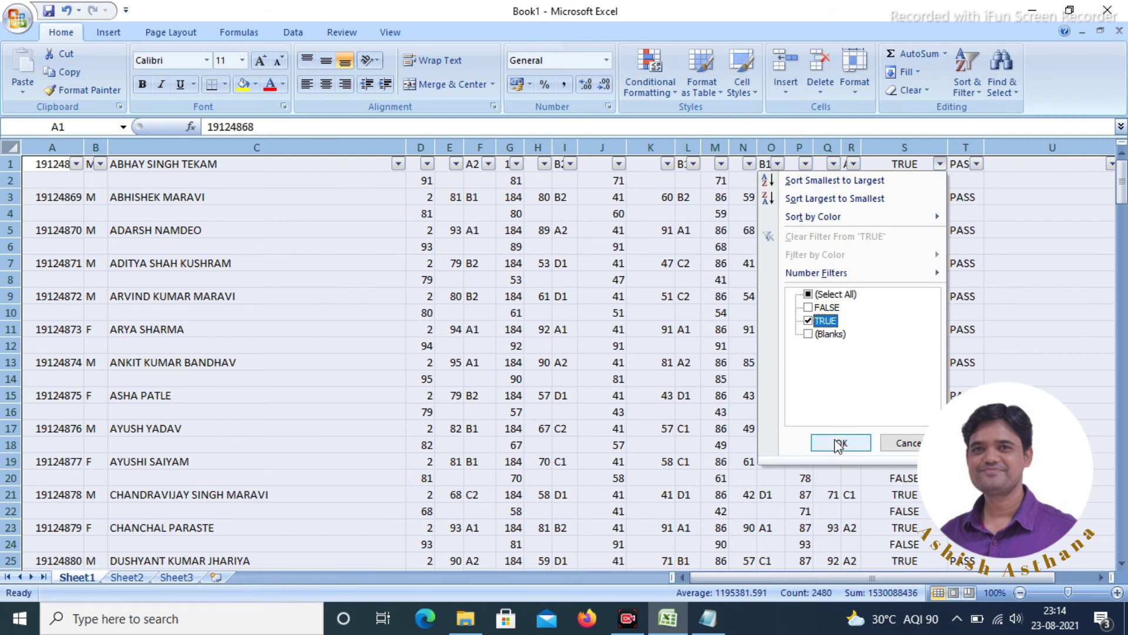
click(841, 442)
click(1087, 348)
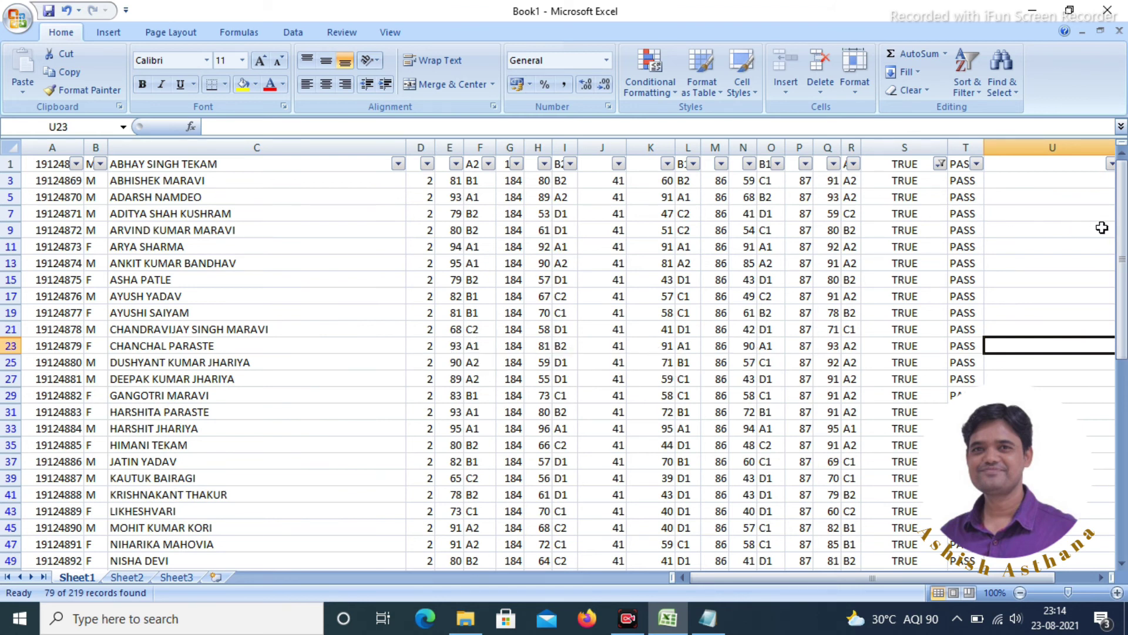
Copy the entire filtered Sheet1 and paste it into Sheet2 starting at A1.
click(12, 147)
right_click(75, 212)
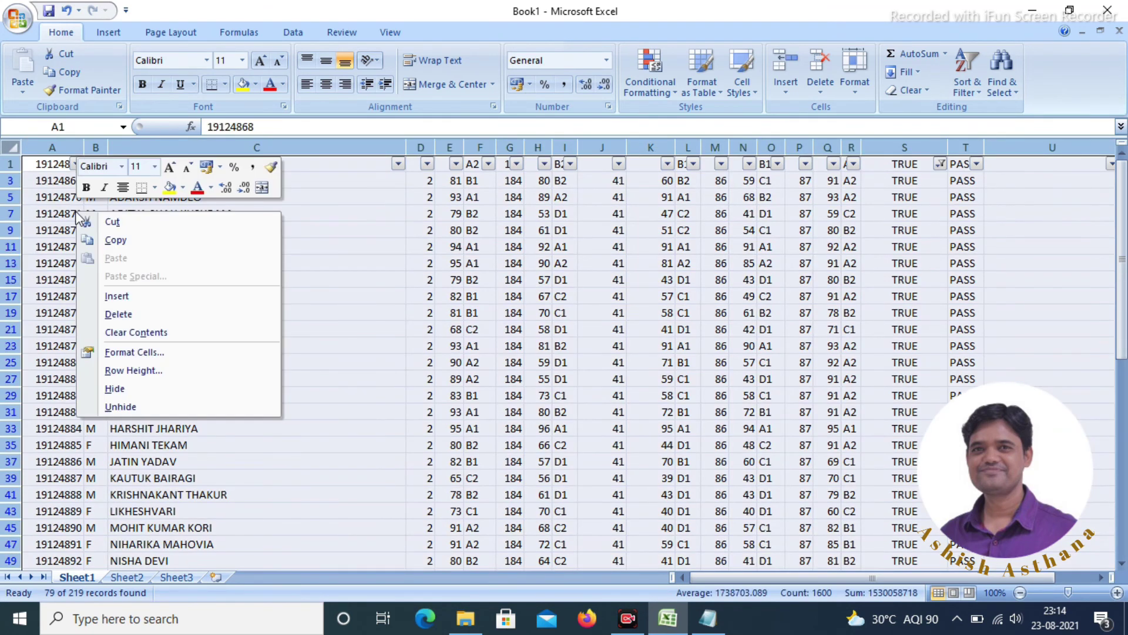
click(101, 236)
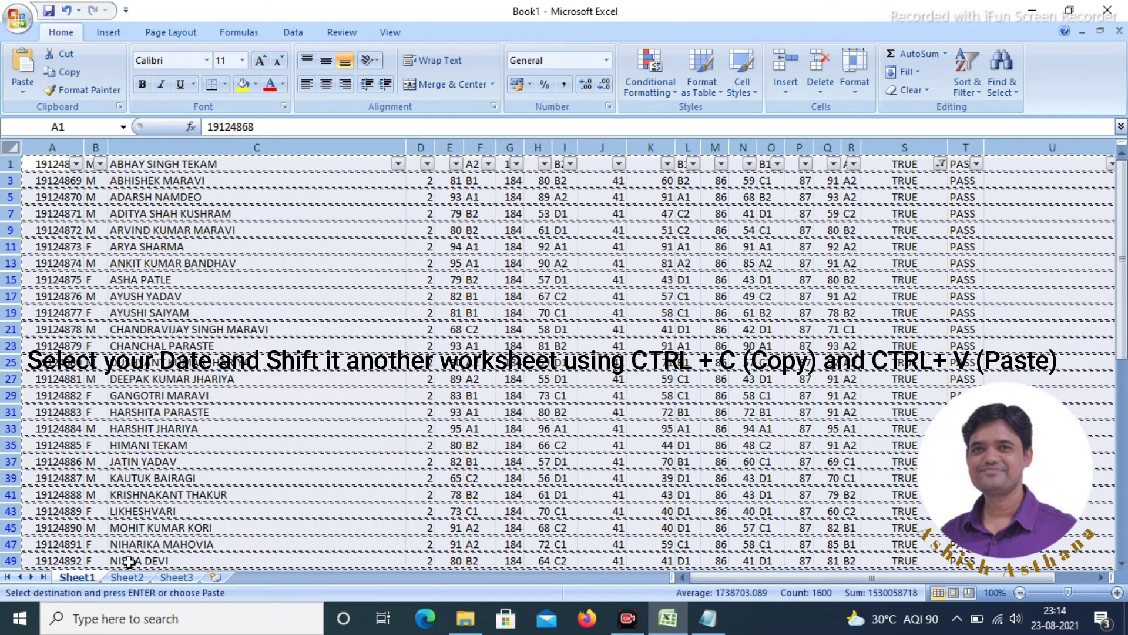
key(ctrl+Page_Down)
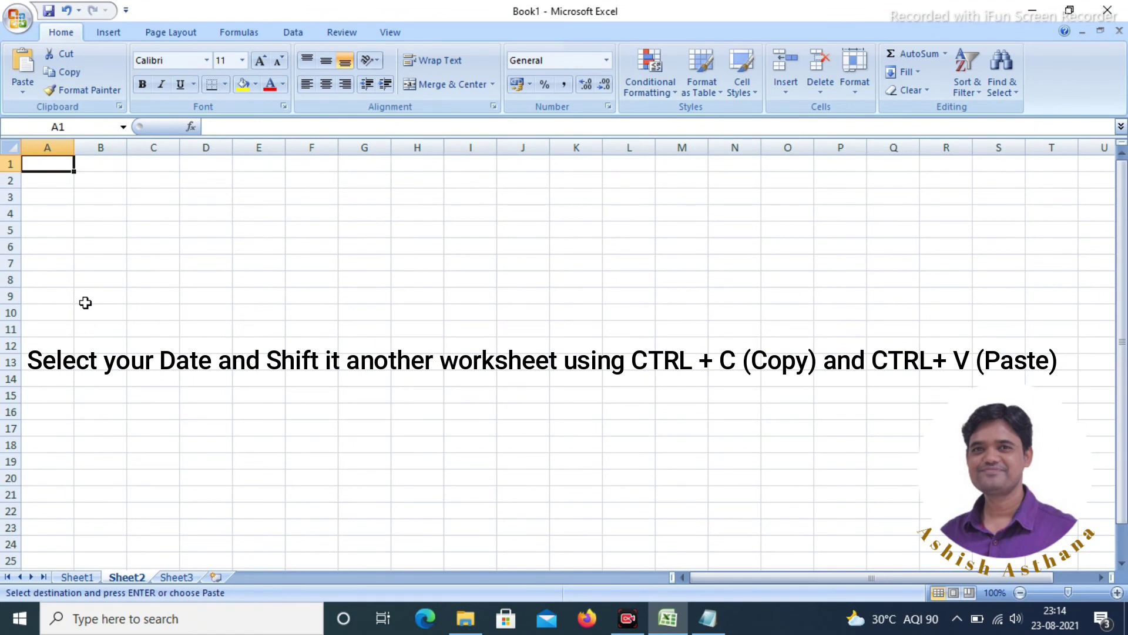
key(ctrl+v)
Auto-fit the widths of columns A and C in Sheet2 to their roll numbers and student names.
click(250, 330)
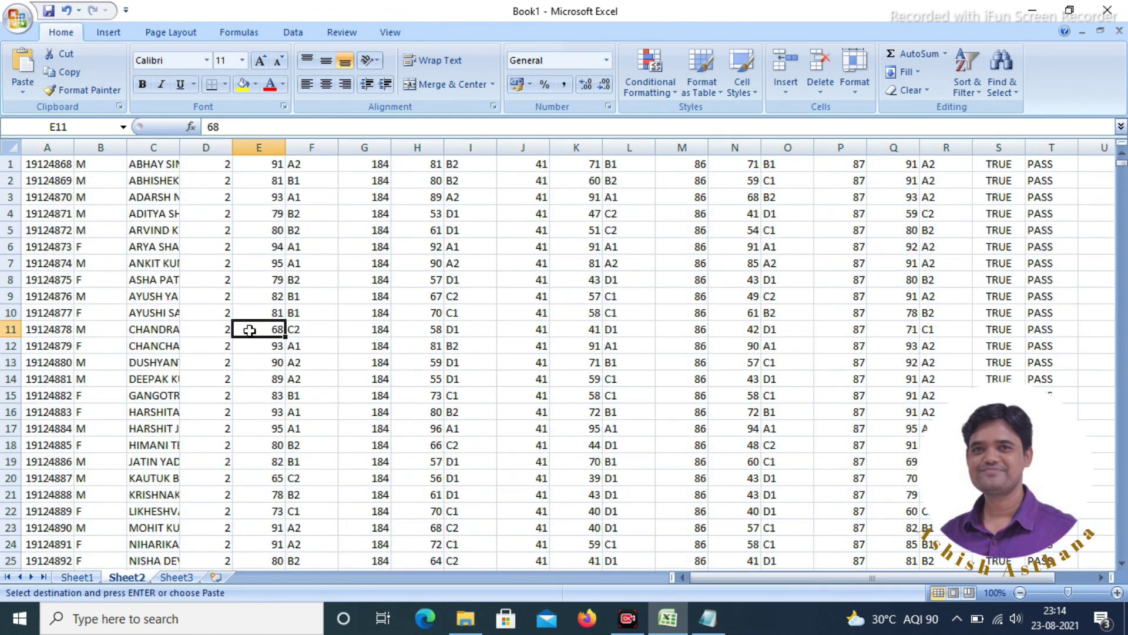
double_click(72, 145)
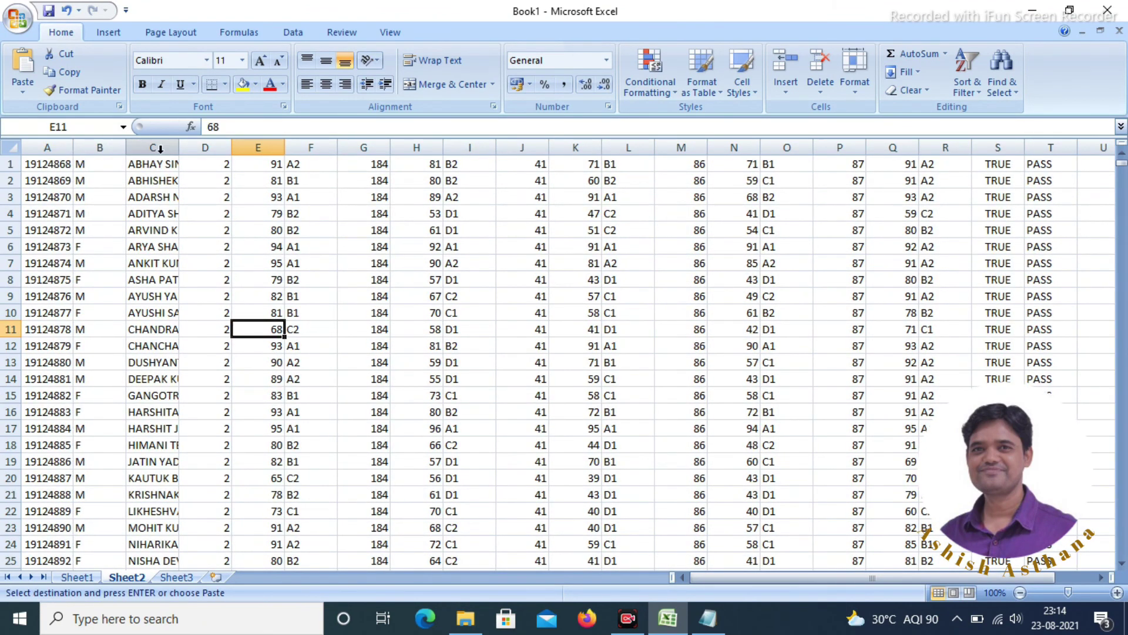
double_click(179, 146)
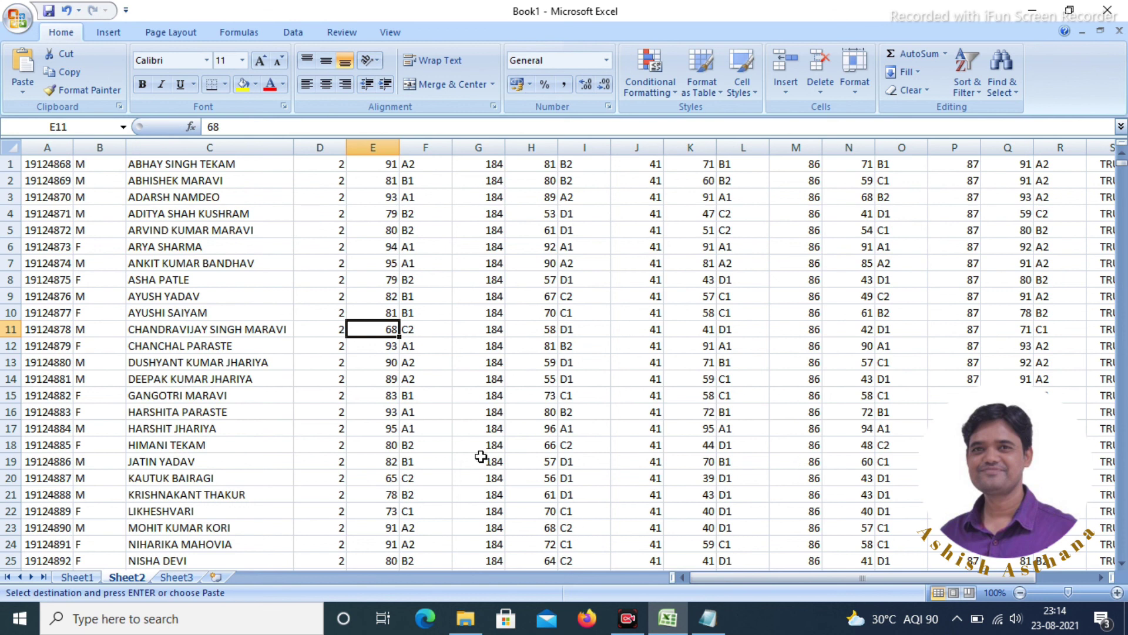
Colour the first subject's codes in column D red and make its marks and grades in columns E and F bold.
click(335, 164)
key(ctrl+shift+Down)
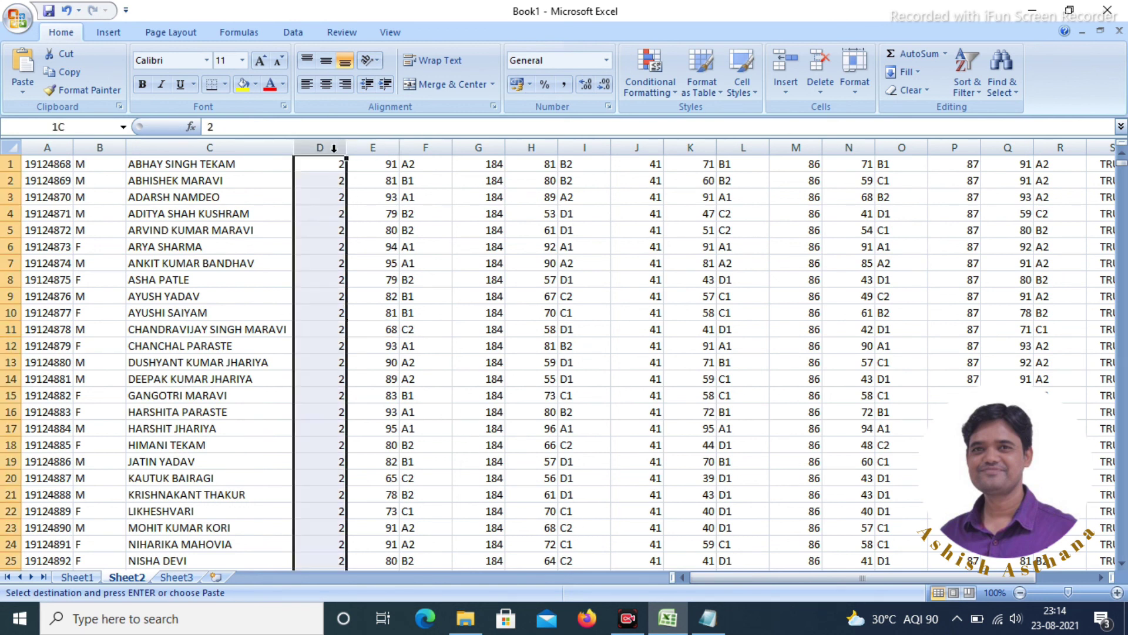
click(373, 145)
click(143, 84)
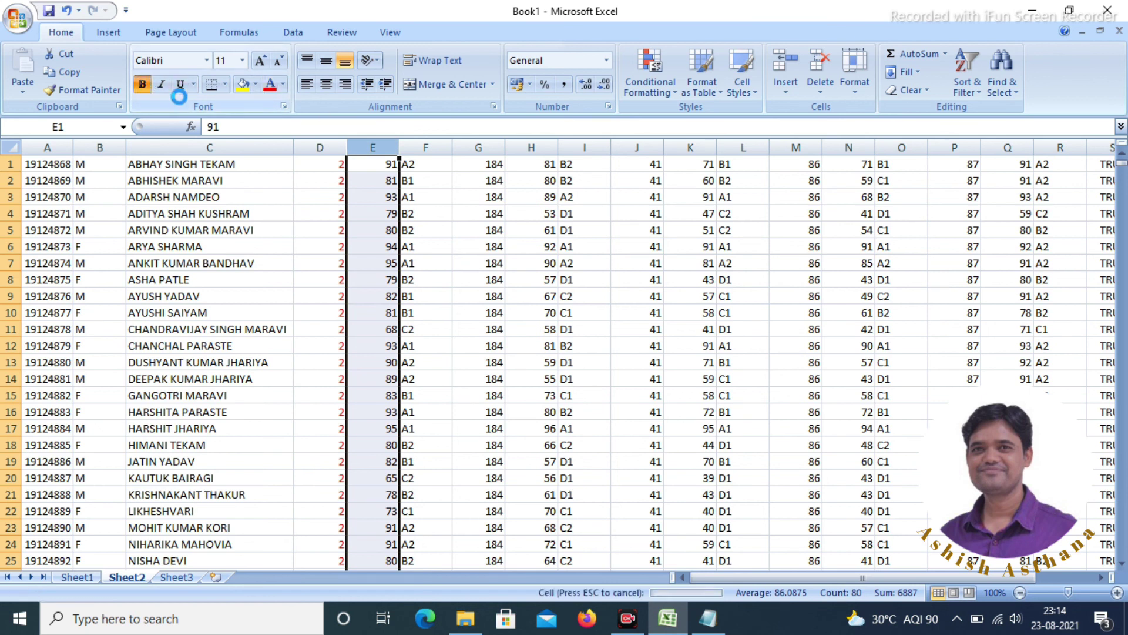
click(455, 182)
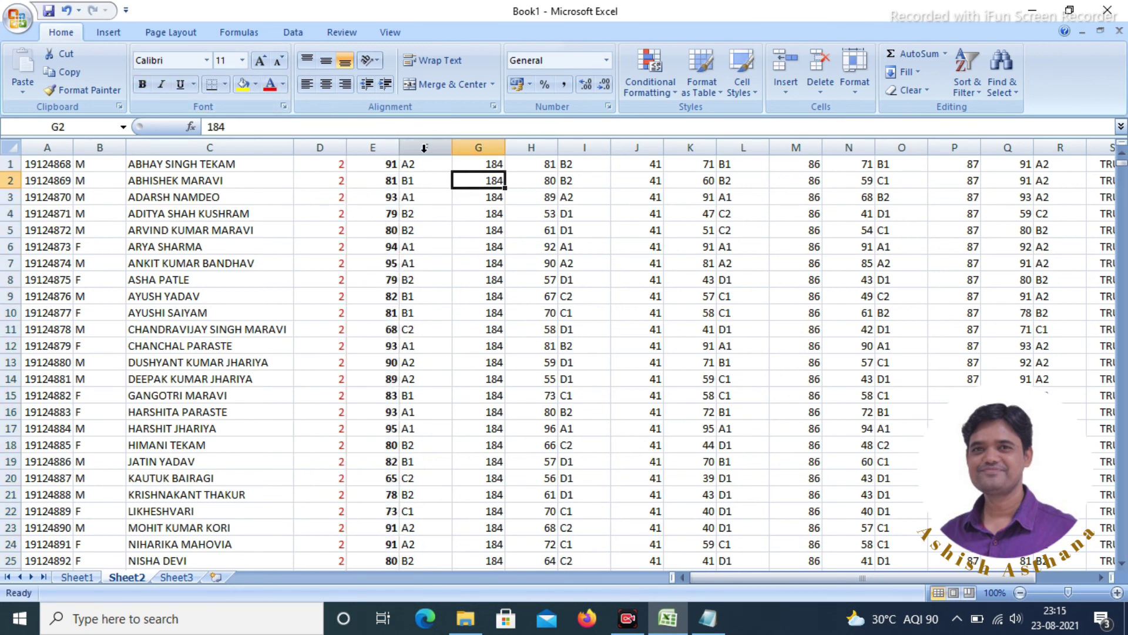
click(426, 147)
click(142, 84)
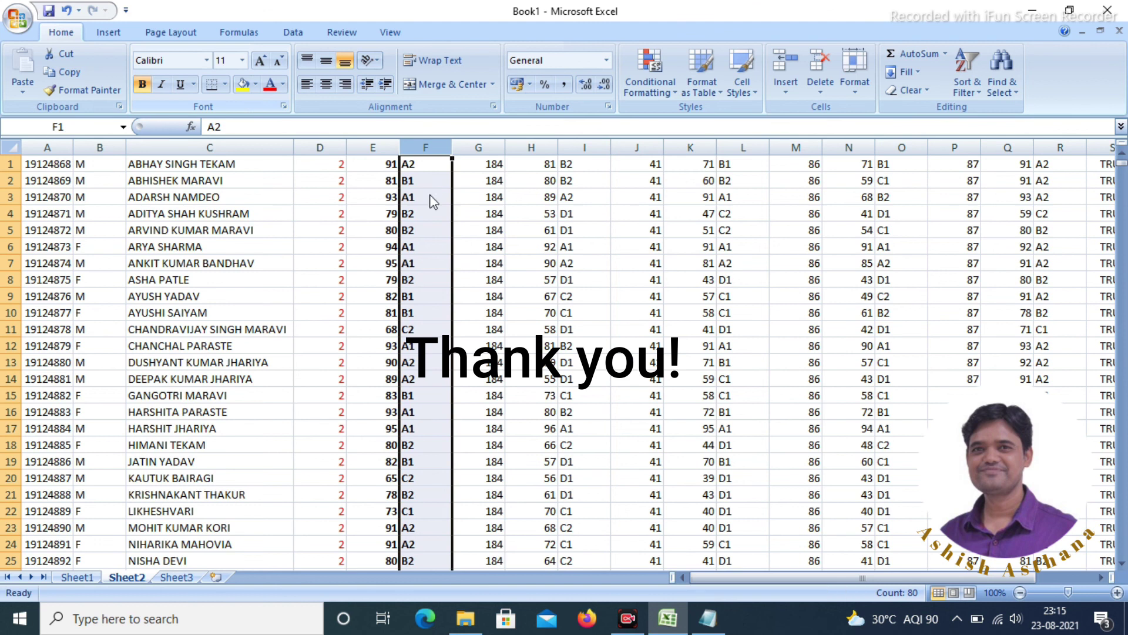
click(459, 210)
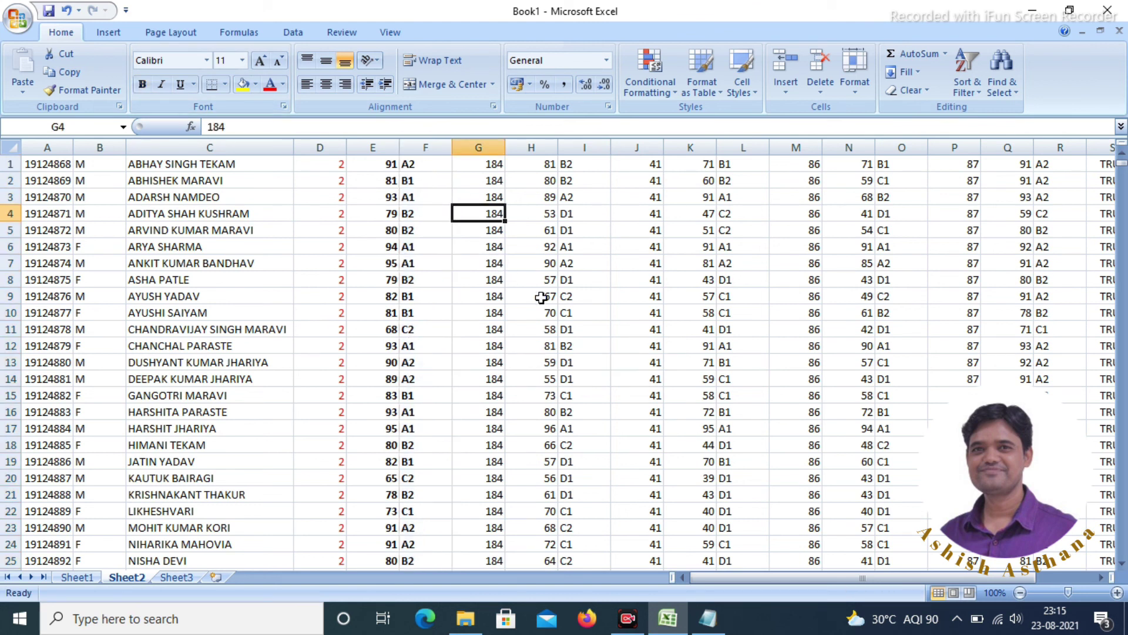
click(629, 618)
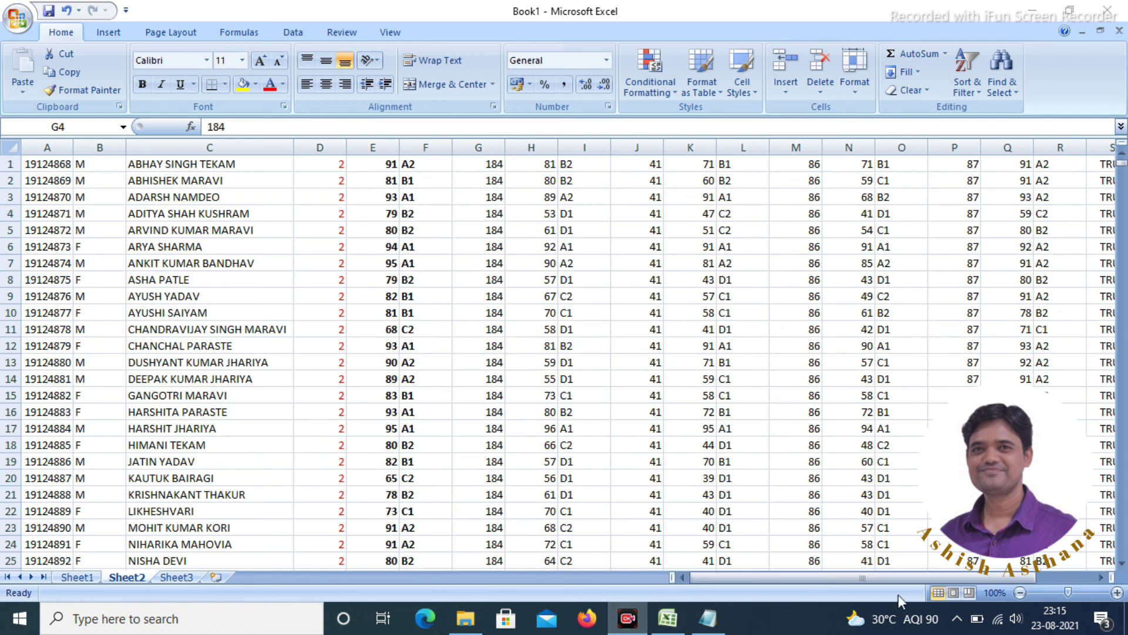